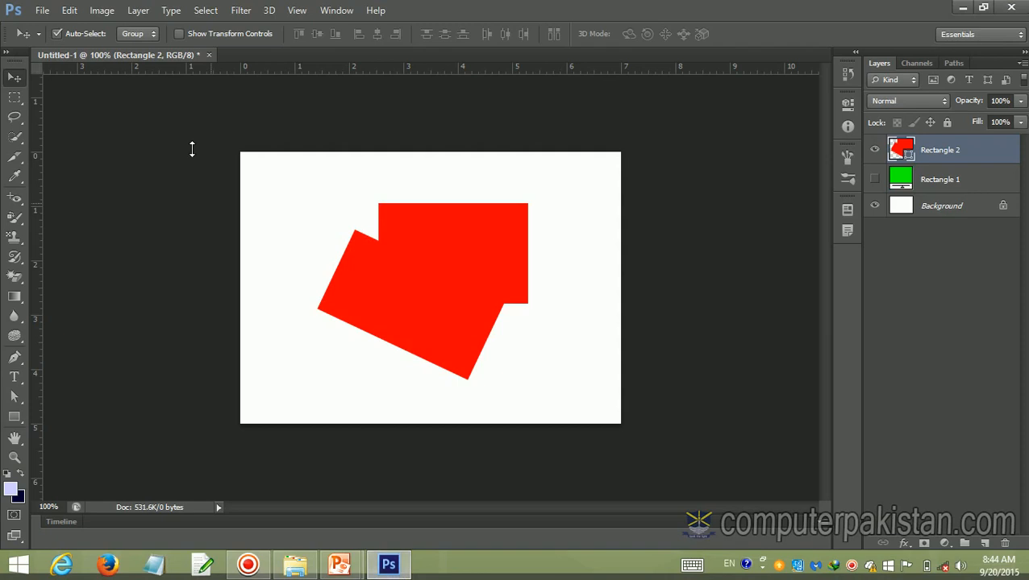
# Close the untitled document without saving its changes and bring up the dialog for opening a file
pyautogui.click(208, 56)
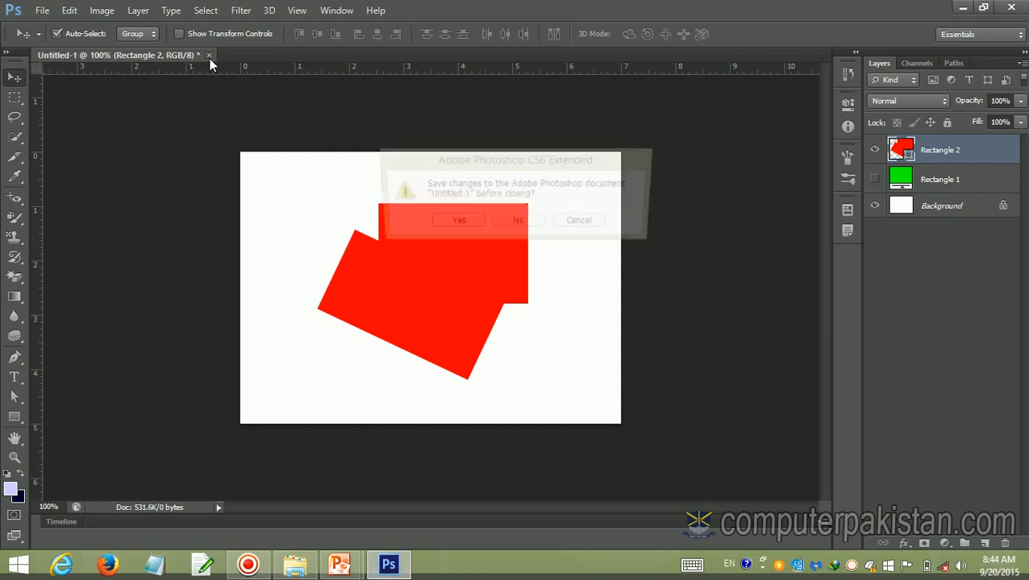
pyautogui.click(519, 223)
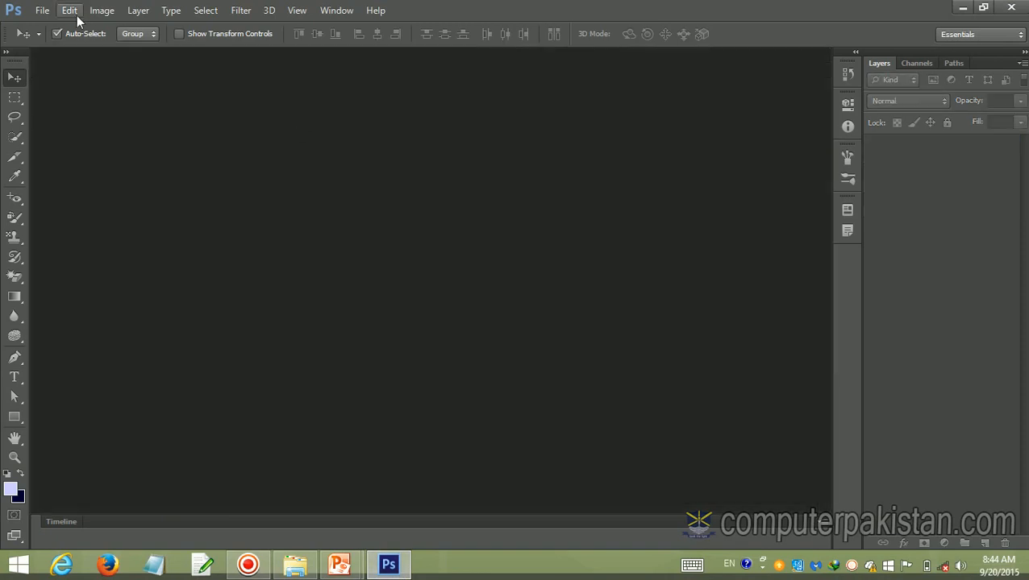
pyautogui.click(42, 10)
pyautogui.moveTo(69, 9)
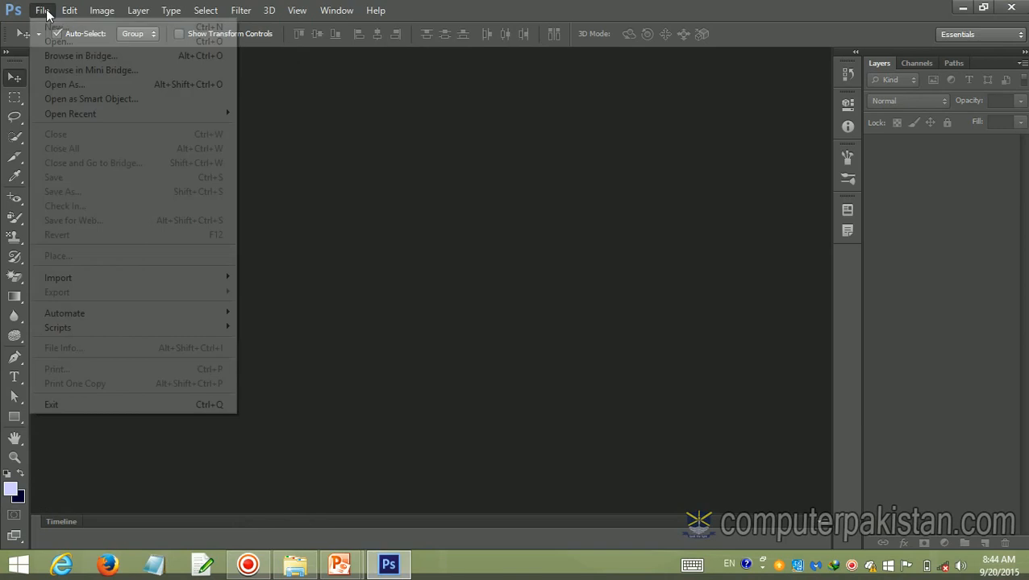
pyautogui.click(60, 41)
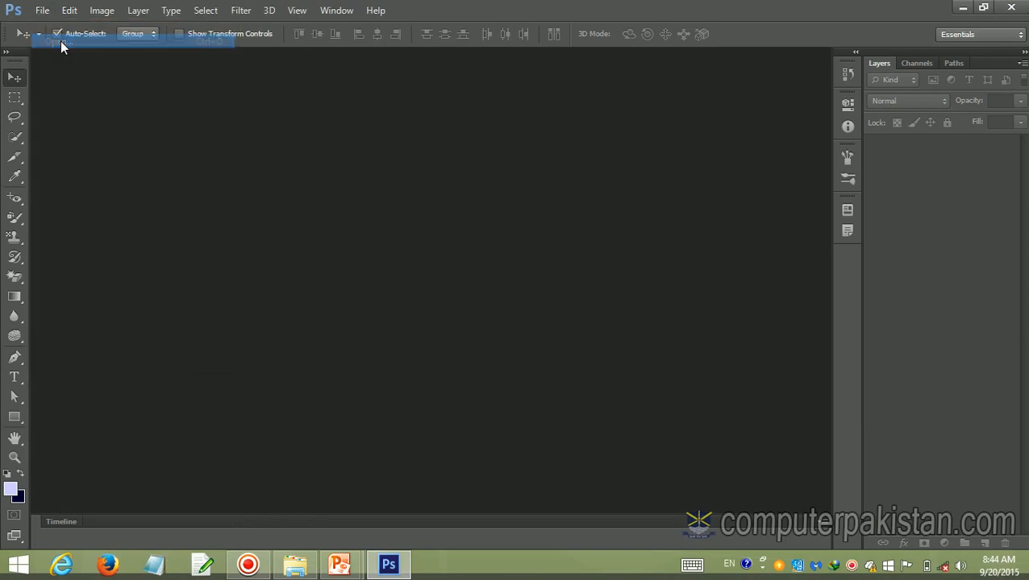
# Browse from This PC to the Tutorials folder on the Media (D:) drive
pyautogui.click(343, 282)
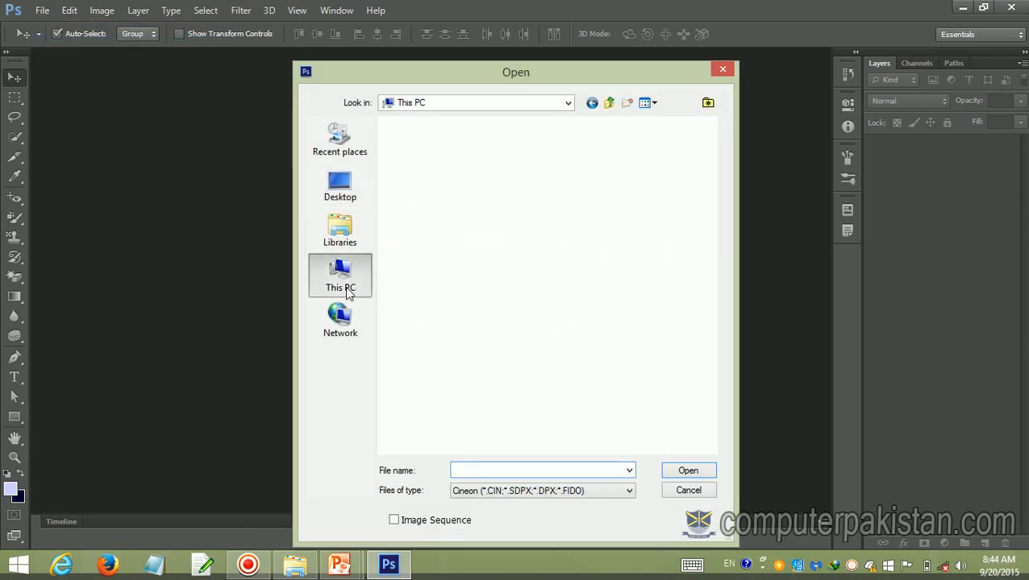
pyautogui.click(448, 408)
pyautogui.scroll(-1, 453, 407)
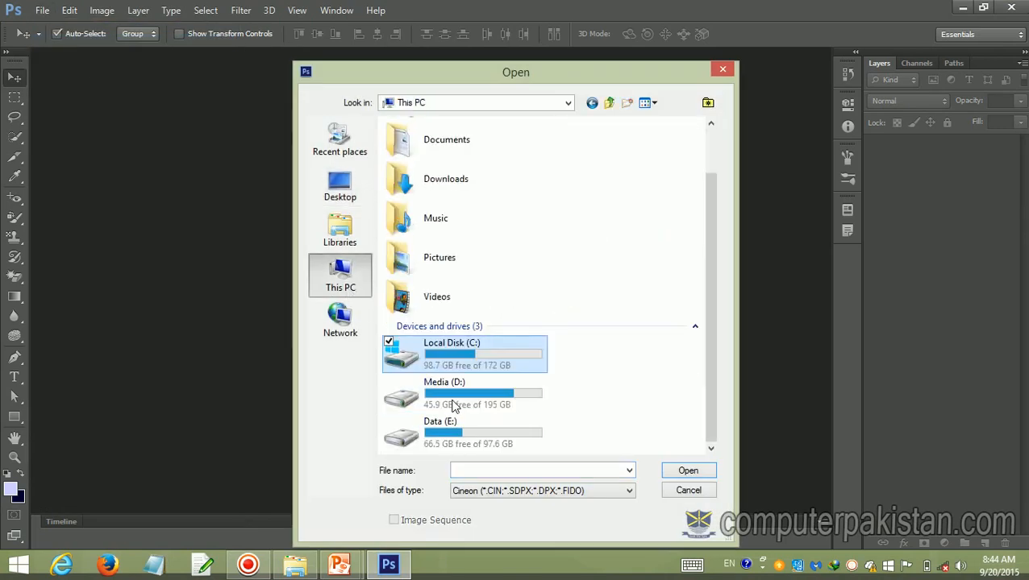
pyautogui.doubleClick(454, 405)
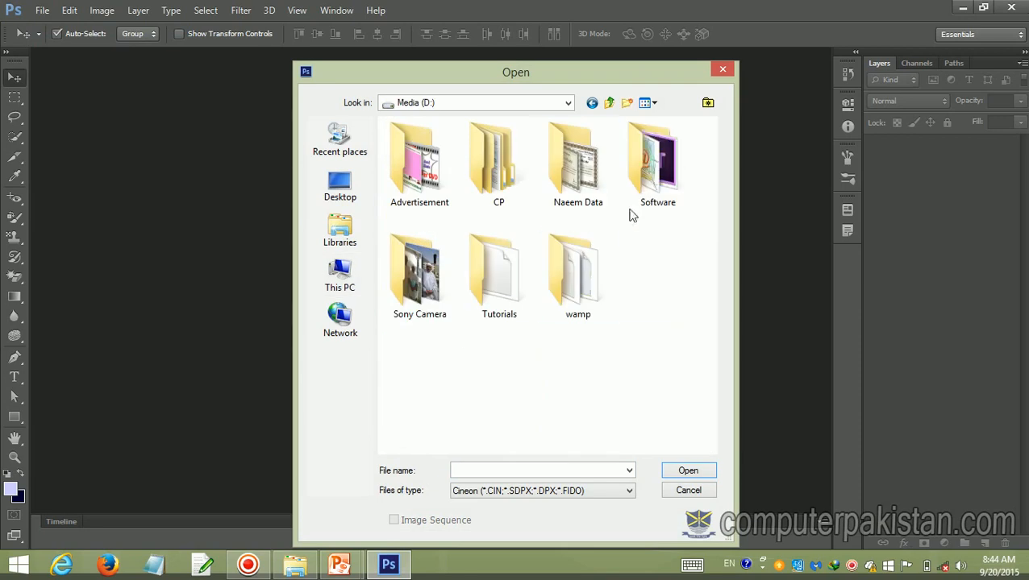
pyautogui.click(516, 296)
pyautogui.doubleClick(516, 296)
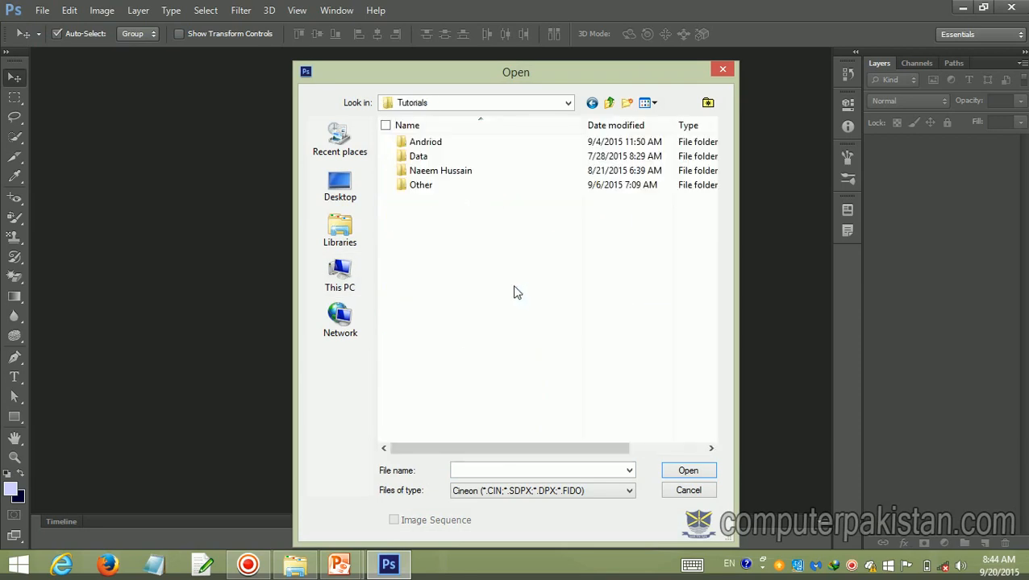
# Go through the folder named after a person to New, adobe, photoshop, Photoshop CS6, eNotes and its Models subfolder
pyautogui.doubleClick(456, 170)
pyautogui.doubleClick(418, 142)
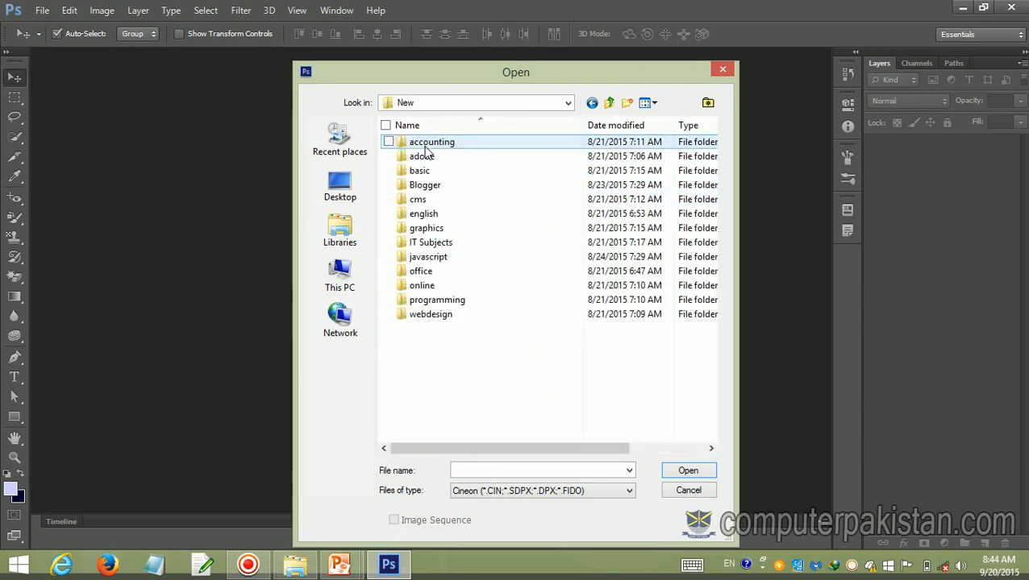
pyautogui.doubleClick(420, 156)
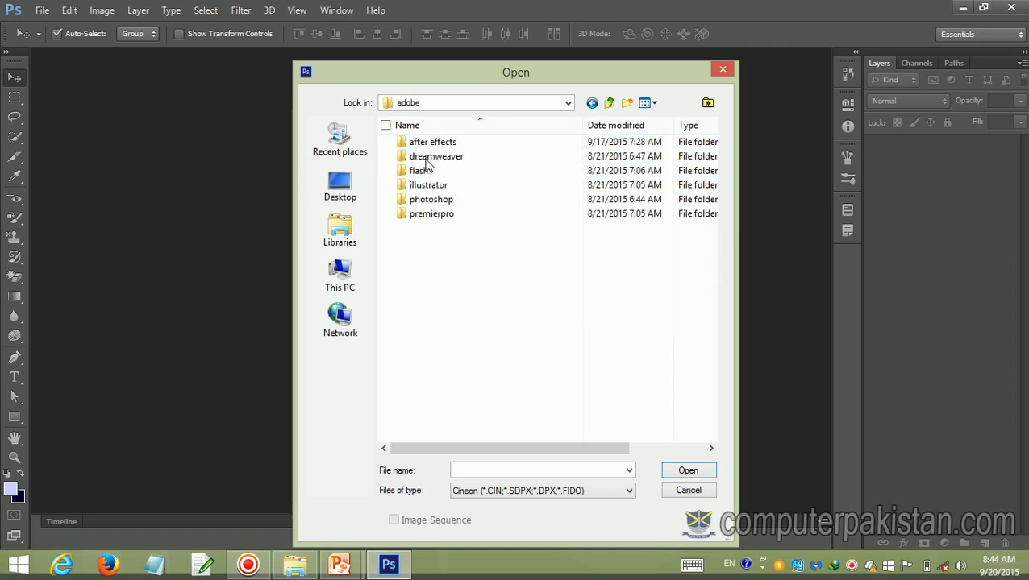
pyautogui.click(433, 203)
pyautogui.doubleClick(433, 204)
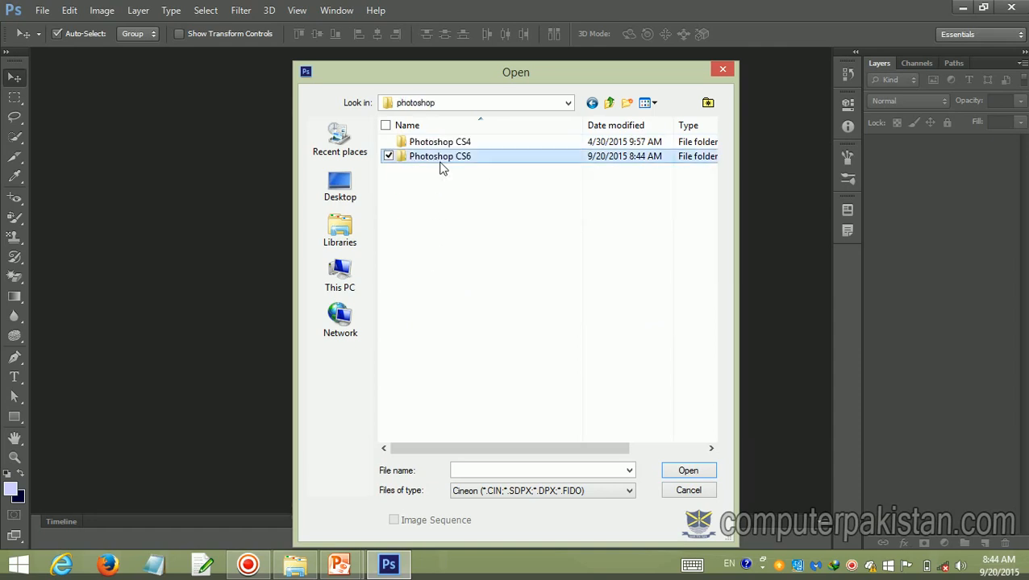
pyautogui.doubleClick(440, 158)
pyautogui.click(423, 197)
pyautogui.doubleClick(424, 198)
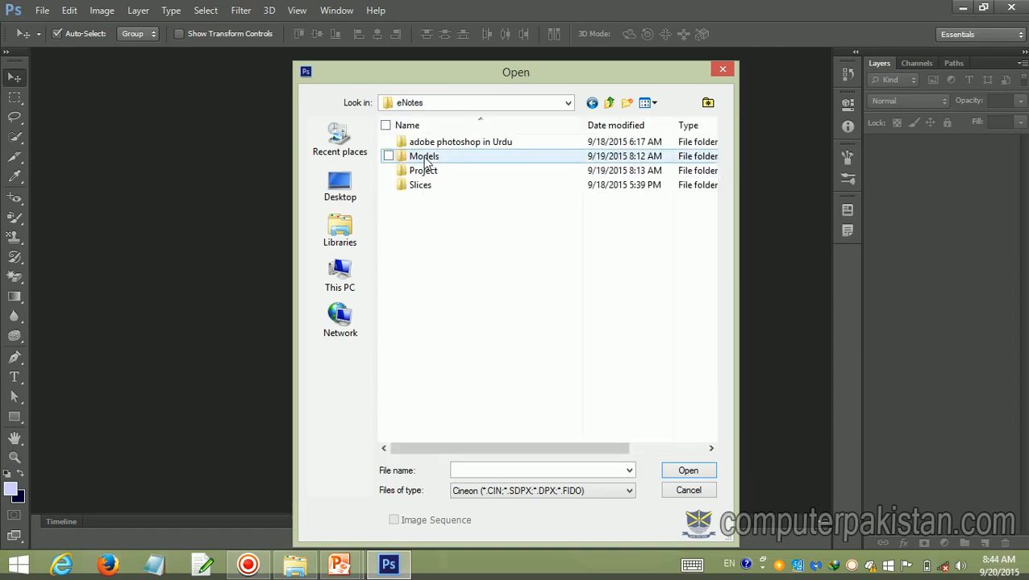
pyautogui.doubleClick(425, 161)
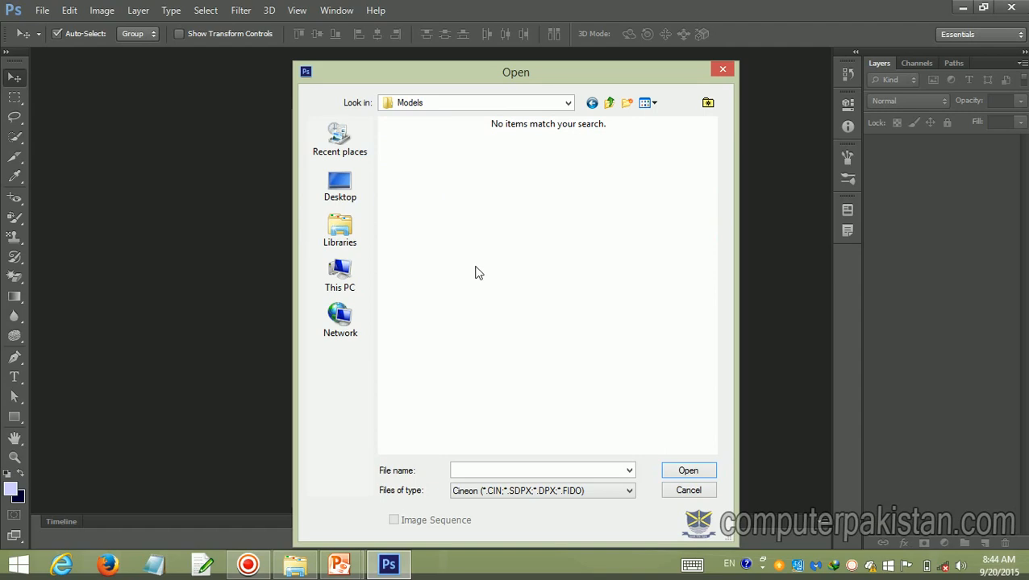
# Set the file type filter to All Formats so every file in the Models folder is listed
pyautogui.click(631, 490)
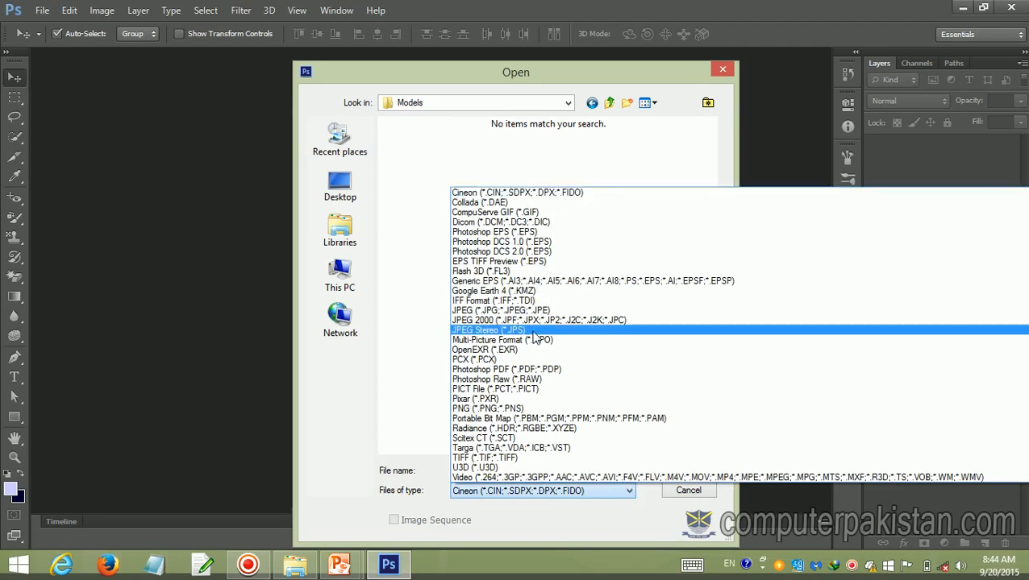
pyautogui.scroll(-1, 485, 436)
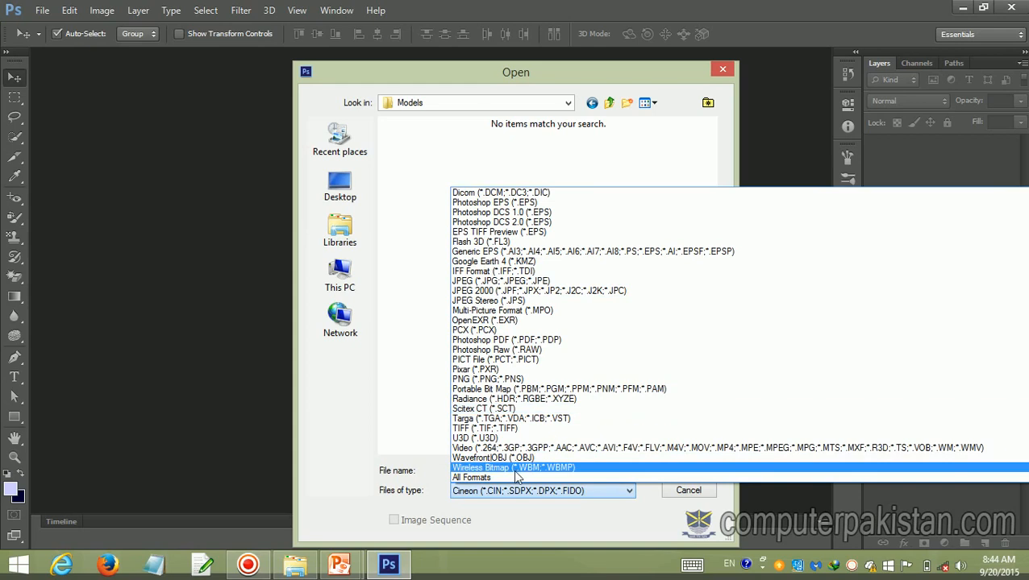
pyautogui.click(483, 477)
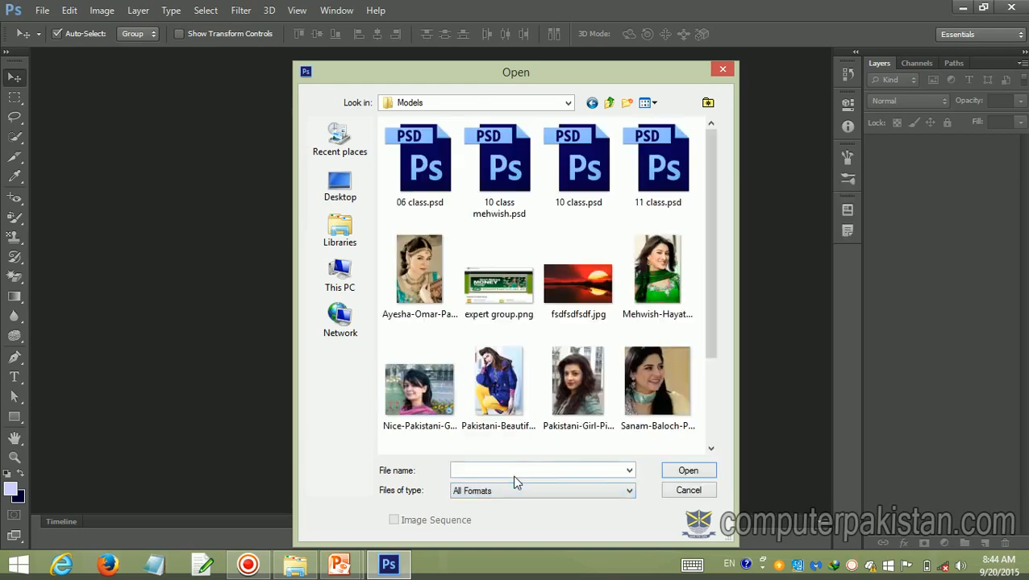
# Open the portrait Syra-Yousuf-Pakistani-Girls-Wallpapers-Free-Download.jpg from the Models folder
pyautogui.click(665, 309)
pyautogui.click(649, 378)
pyautogui.click(577, 380)
pyautogui.click(517, 386)
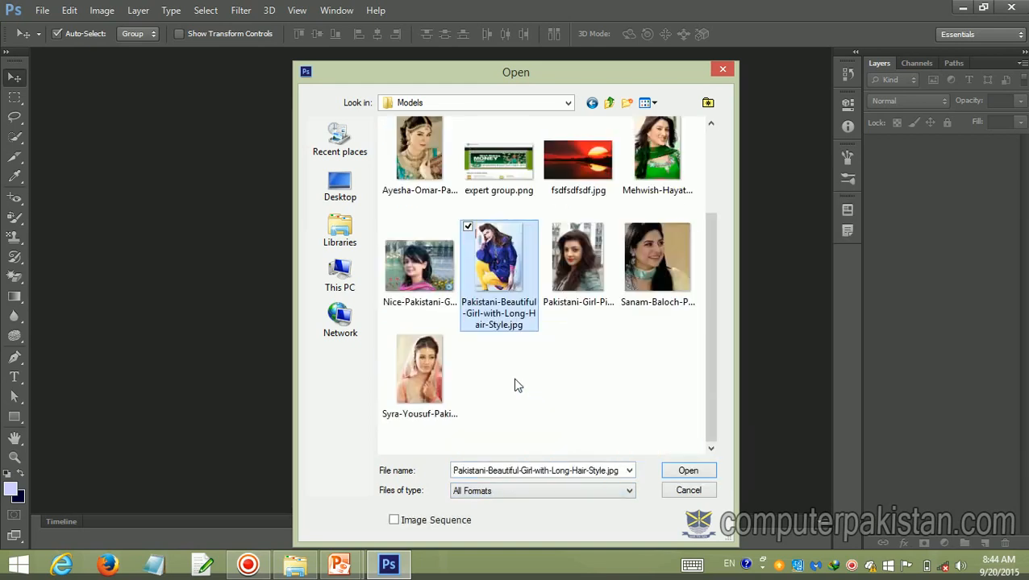
pyautogui.click(454, 386)
pyautogui.click(684, 471)
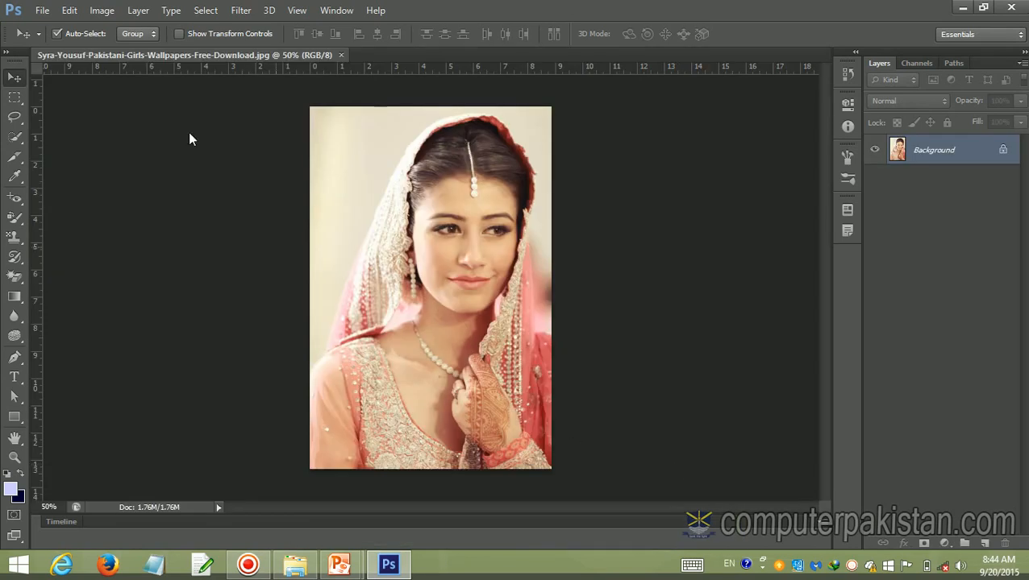
# Convert the portrait to Grayscale mode, discarding its color information
pyautogui.click(102, 10)
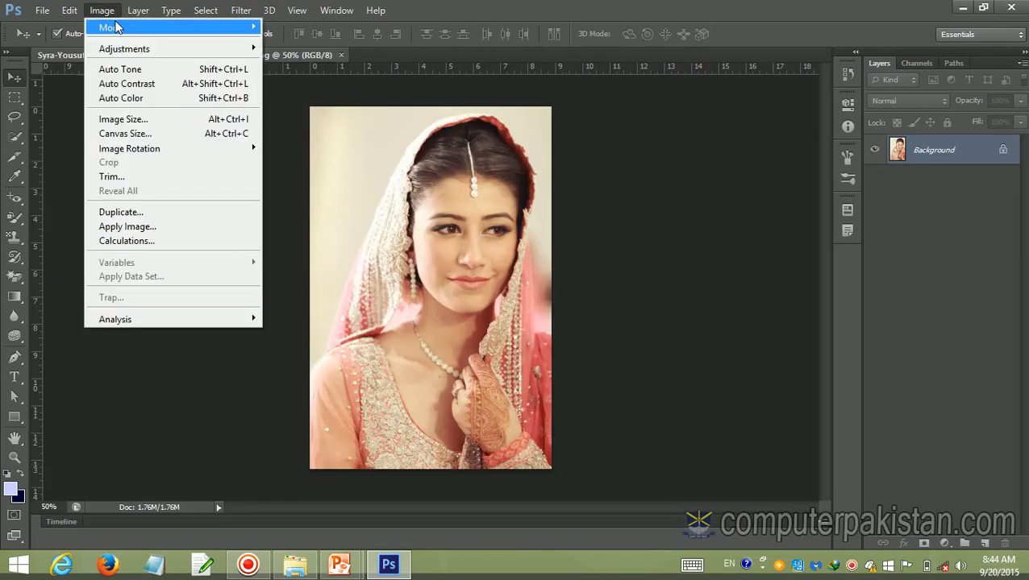
pyautogui.moveTo(117, 29)
pyautogui.click(270, 41)
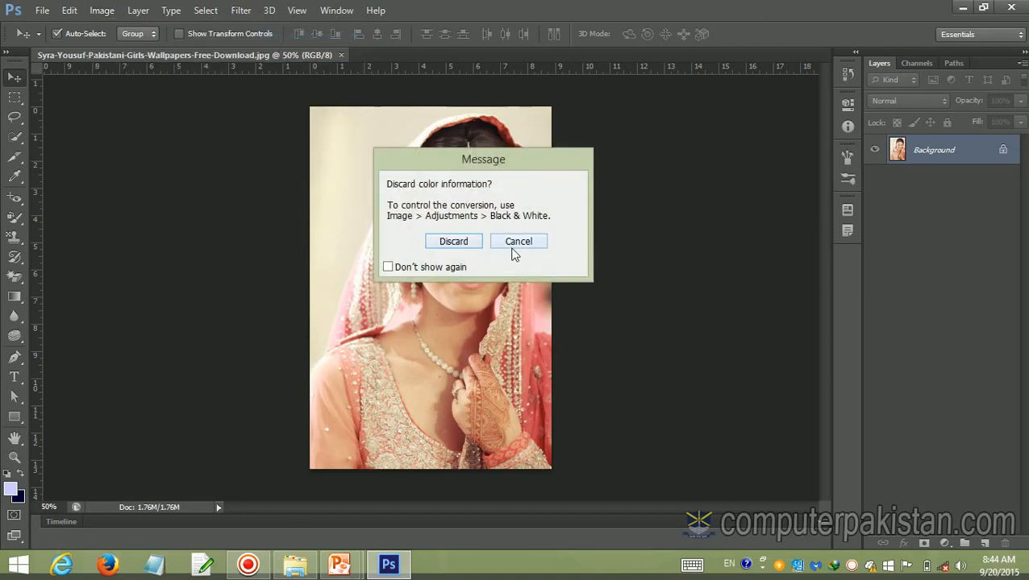
pyautogui.click(473, 241)
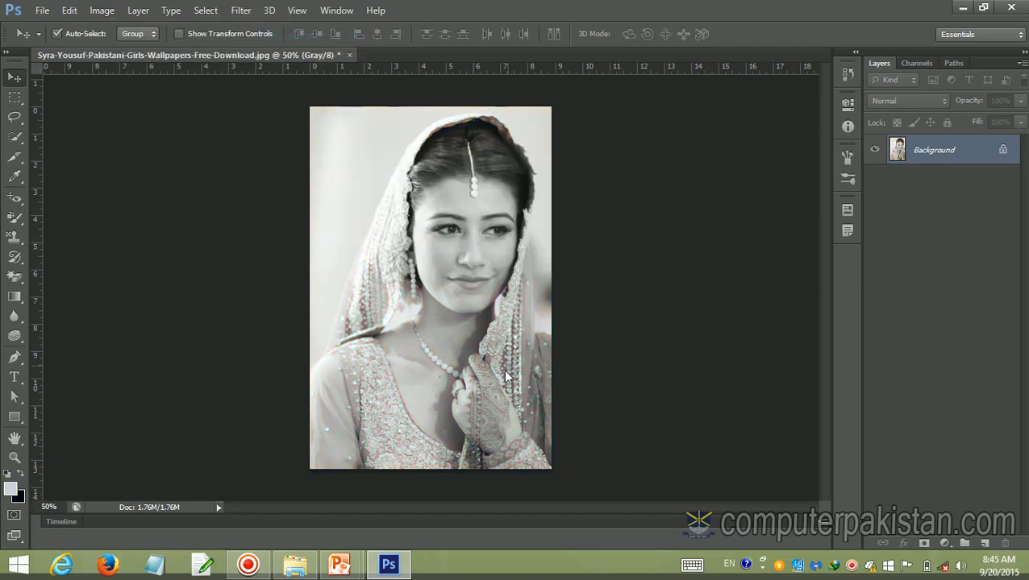
# Convert the grayscale portrait to Indexed Color mode
pyautogui.click(103, 11)
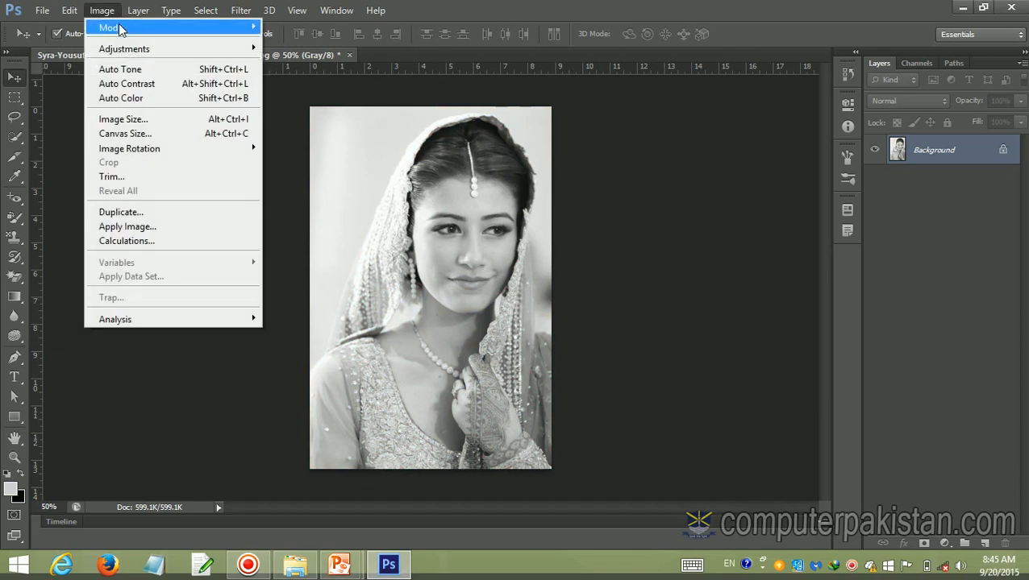
pyautogui.moveTo(121, 29)
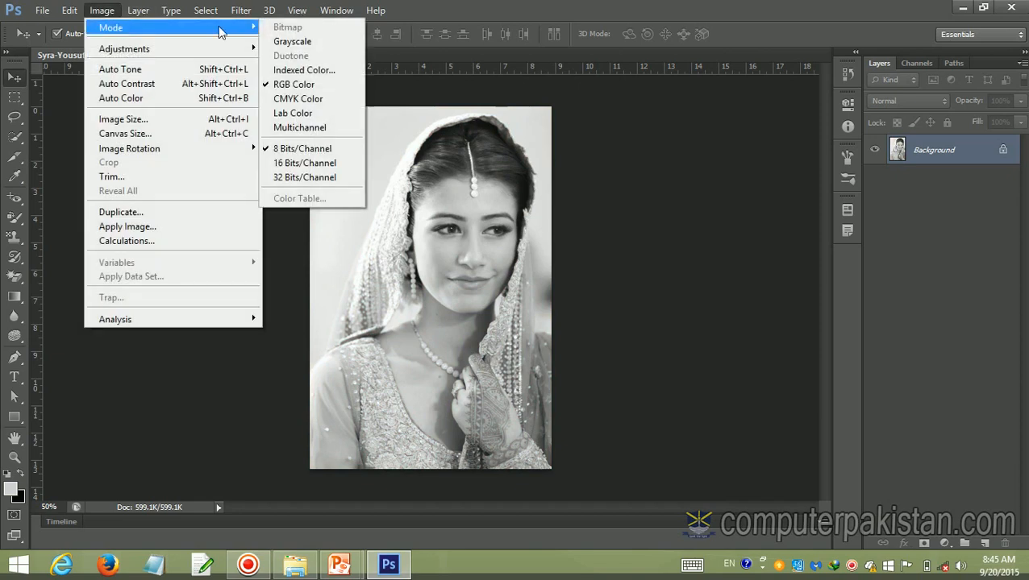
pyautogui.click(291, 72)
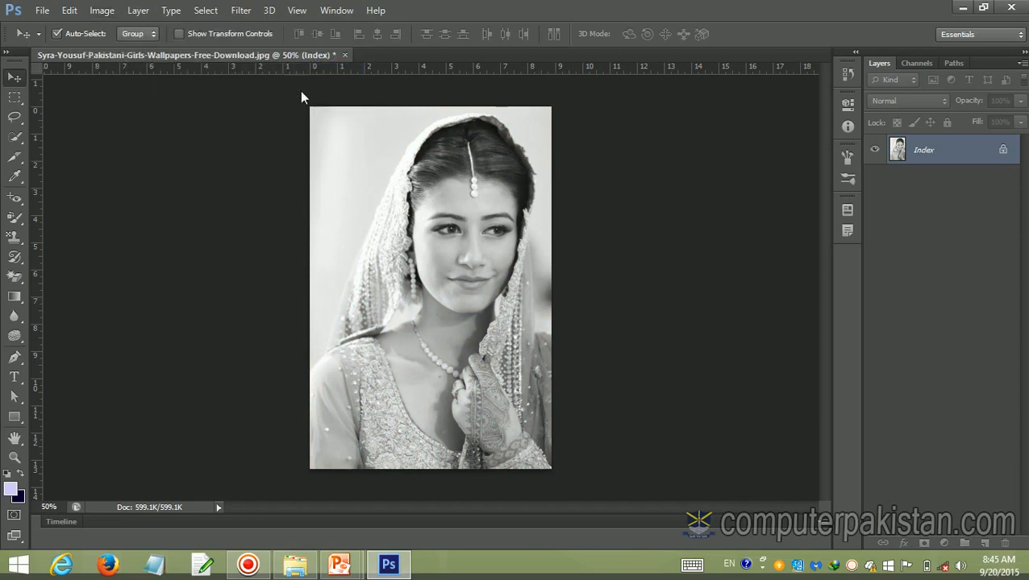
# Convert the indexed portrait to CMYK Color mode, accepting the conversion without a color profile
pyautogui.click(102, 12)
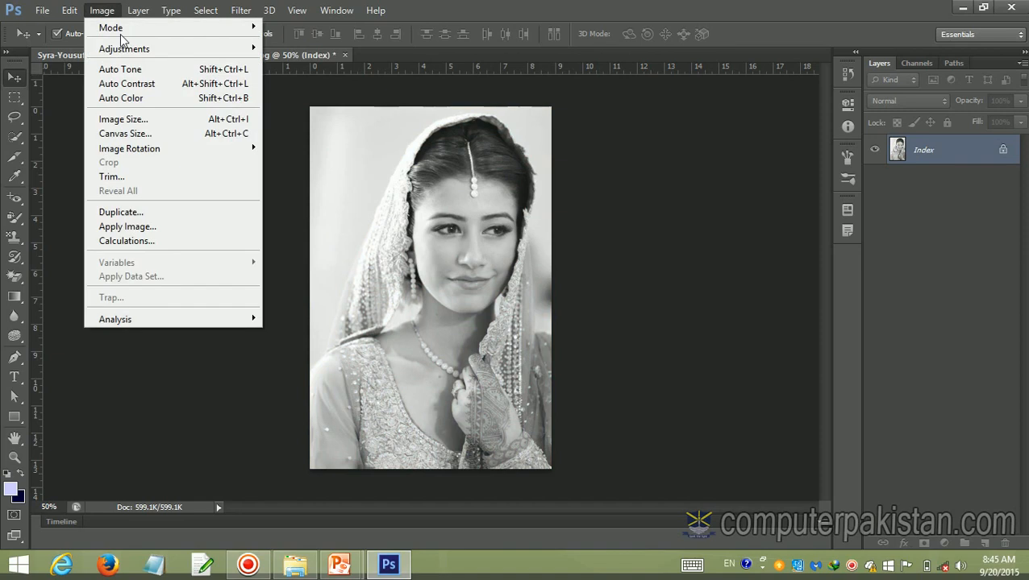
pyautogui.moveTo(135, 36)
pyautogui.moveTo(206, 30)
pyautogui.click(283, 95)
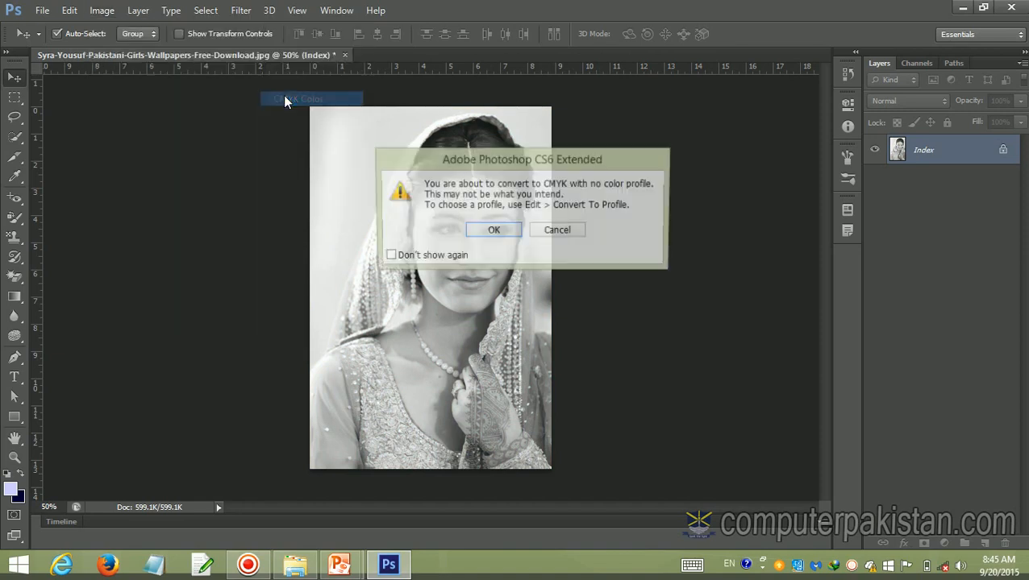
pyautogui.click(492, 231)
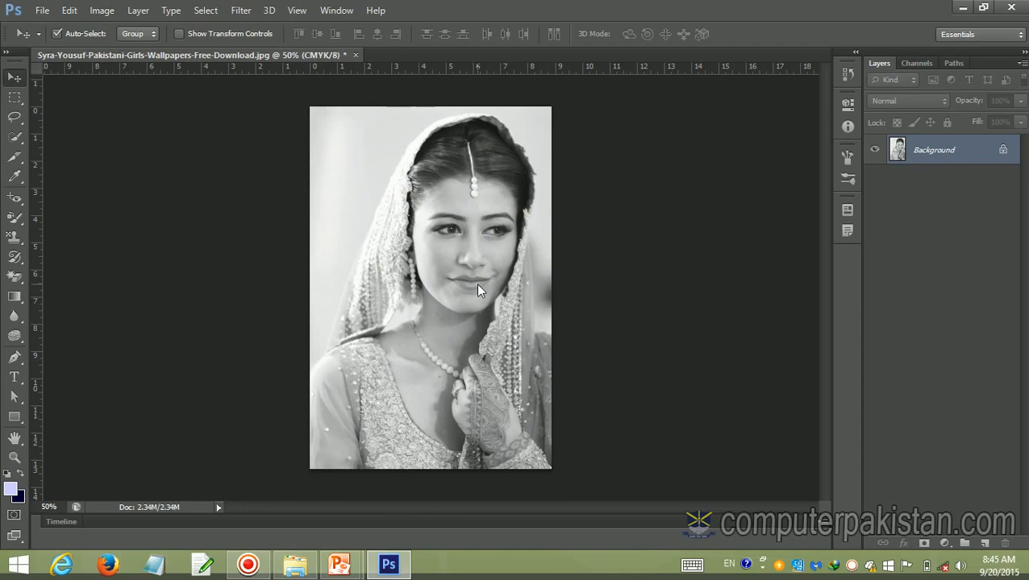
# Undo the CMYK, Indexed Color and Grayscale conversions of the portrait
pyautogui.hotkey('ctrl', 'alt', 'z')
pyautogui.hotkey('ctrl', 'alt', 'z')
pyautogui.hotkey('ctrl', 'alt', 'z')
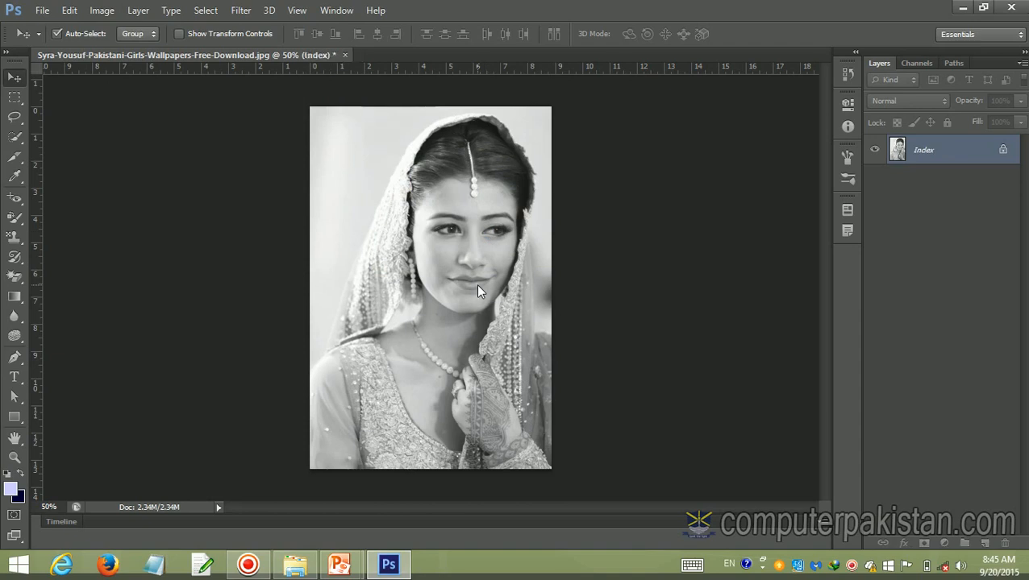
# Set the portrait's color depth to 16 Bits/Channel
pyautogui.click(113, 12)
pyautogui.moveTo(133, 31)
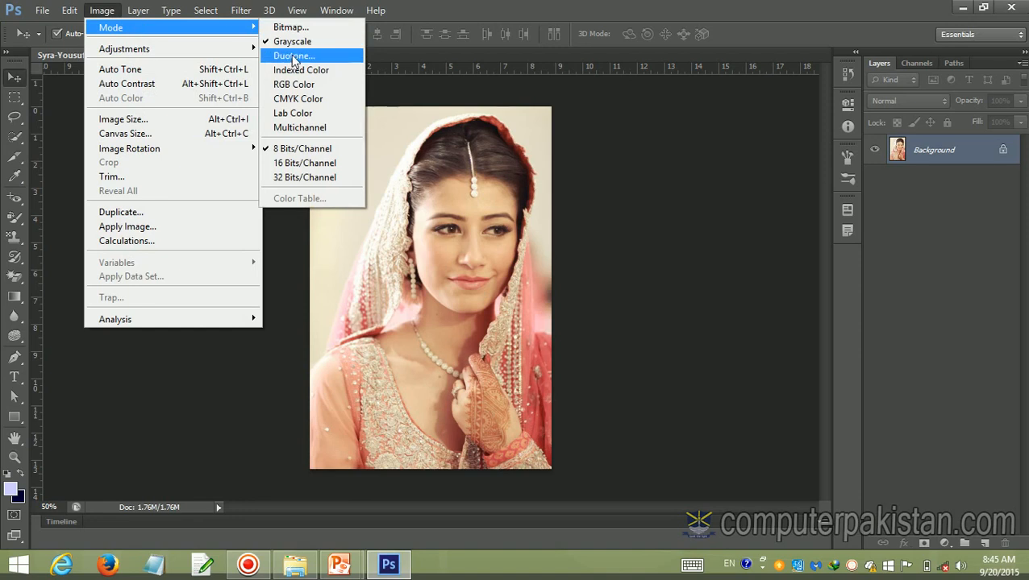
pyautogui.click(296, 163)
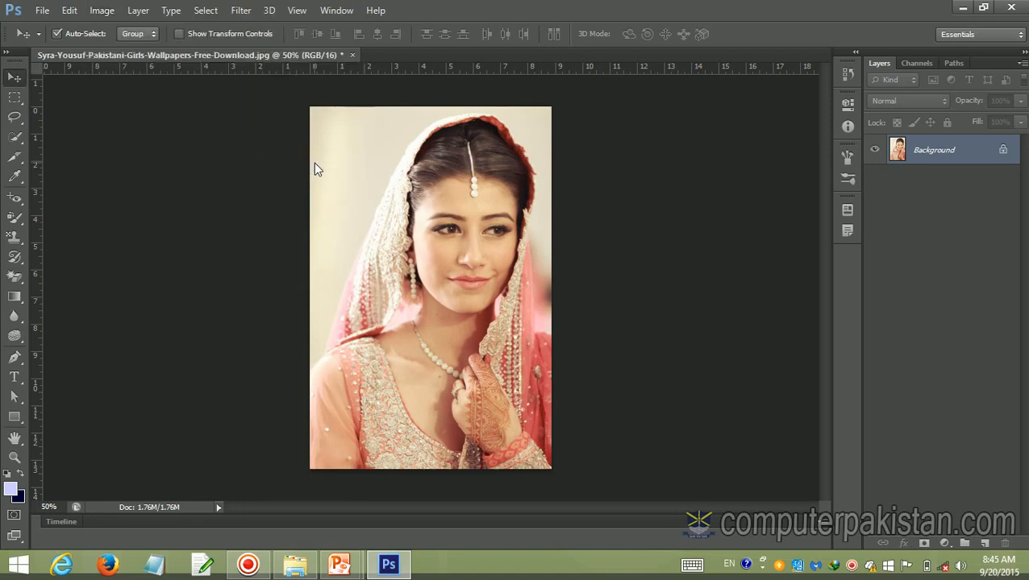
# Convert the 16-bit portrait to Lab Color mode
pyautogui.click(100, 9)
pyautogui.moveTo(192, 29)
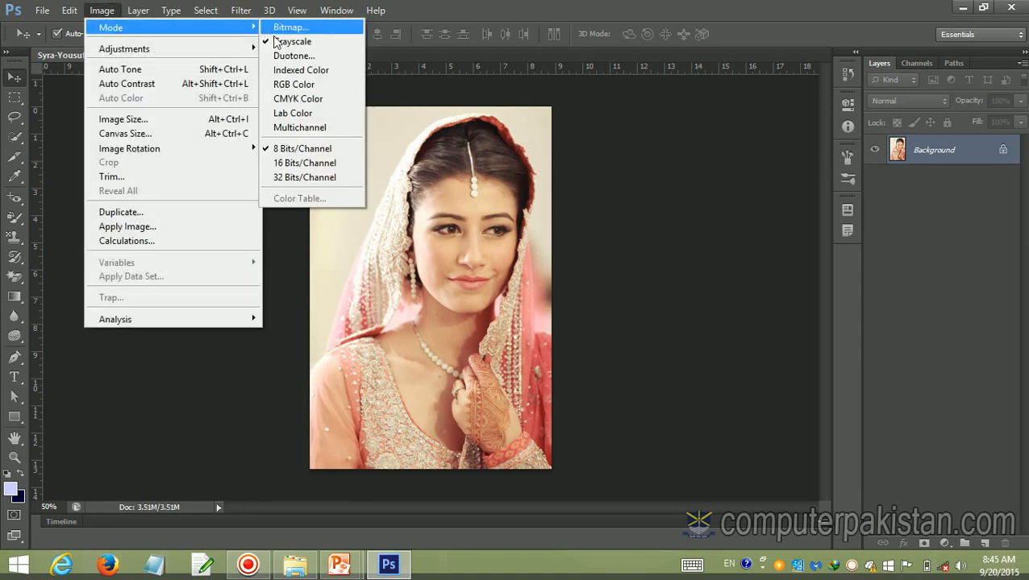
pyautogui.click(297, 113)
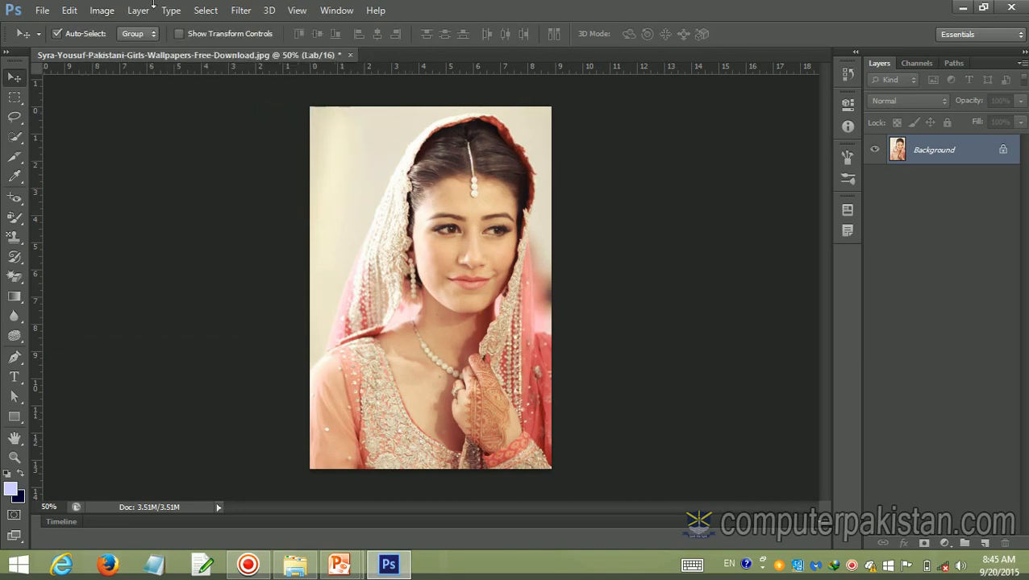
# Convert the portrait from Lab back to RGB Color mode
pyautogui.click(102, 11)
pyautogui.moveTo(125, 30)
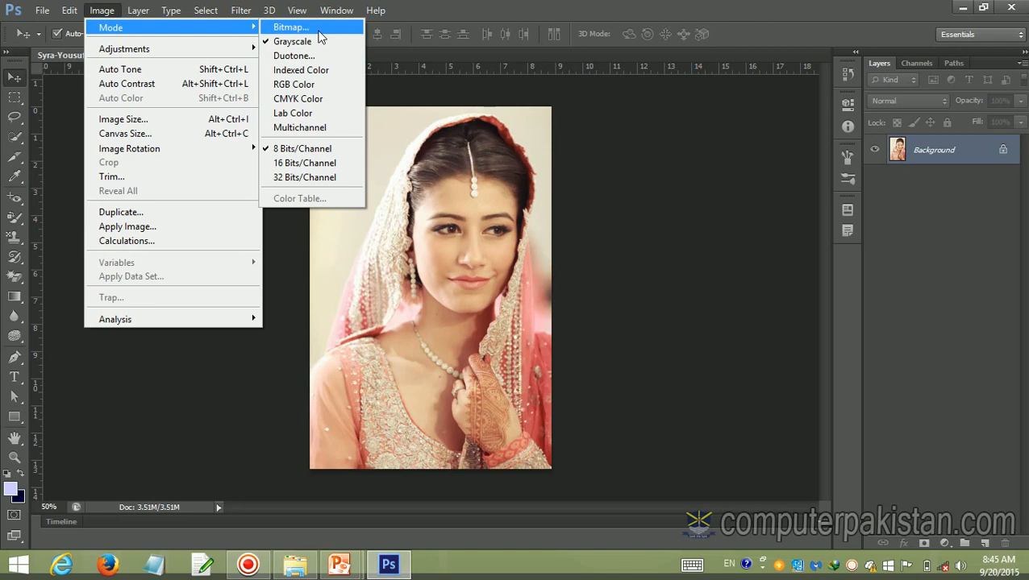
pyautogui.click(298, 84)
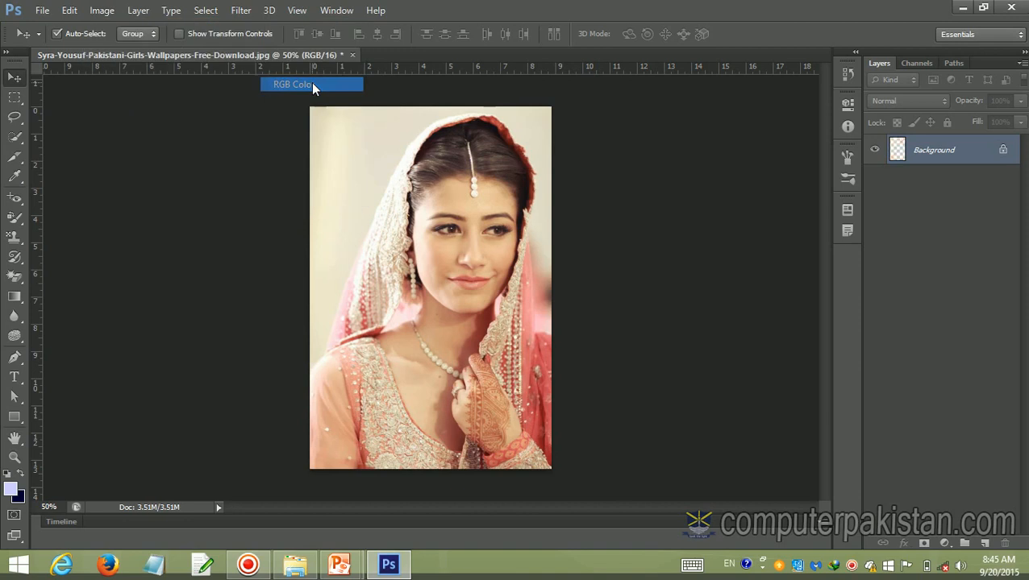
pyautogui.click(102, 10)
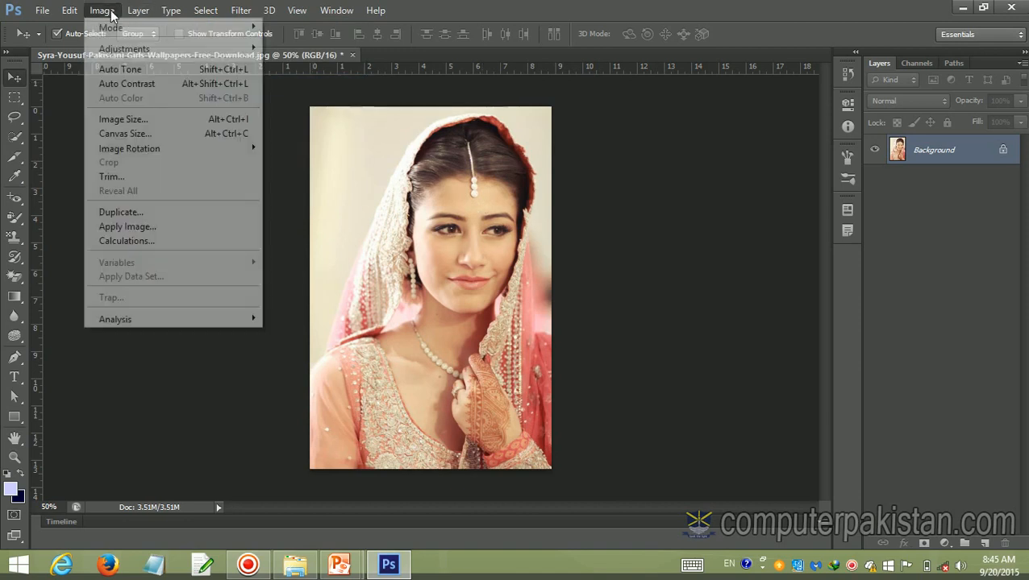
pyautogui.moveTo(137, 51)
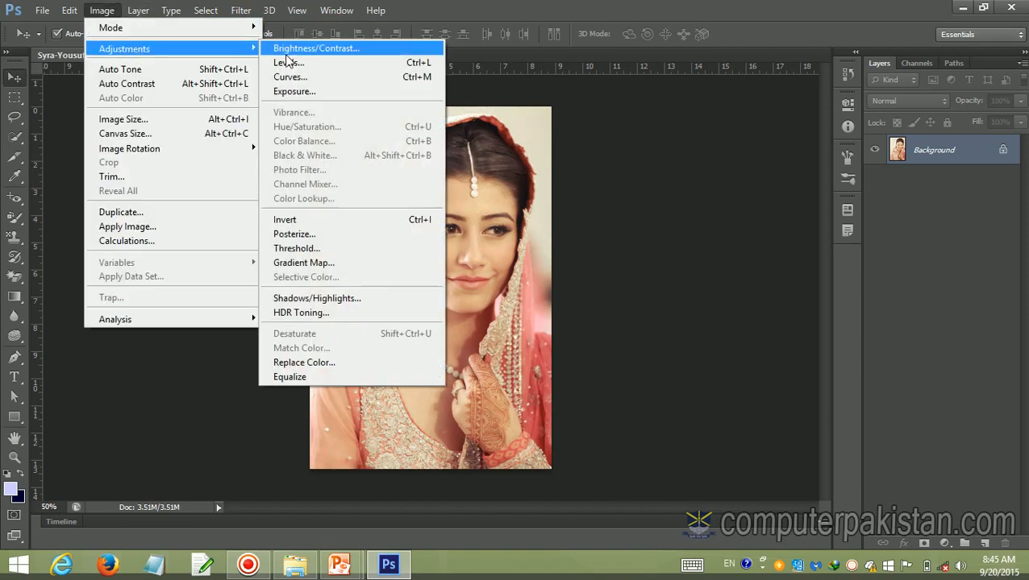
pyautogui.click(668, 141)
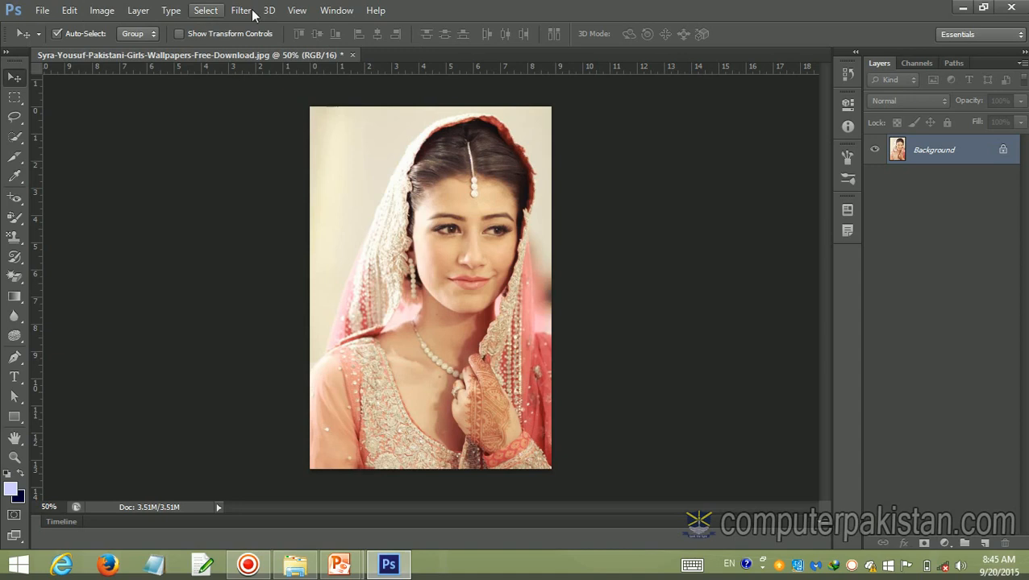
# Show the Adjustments panel in the workspace
pyautogui.click(336, 11)
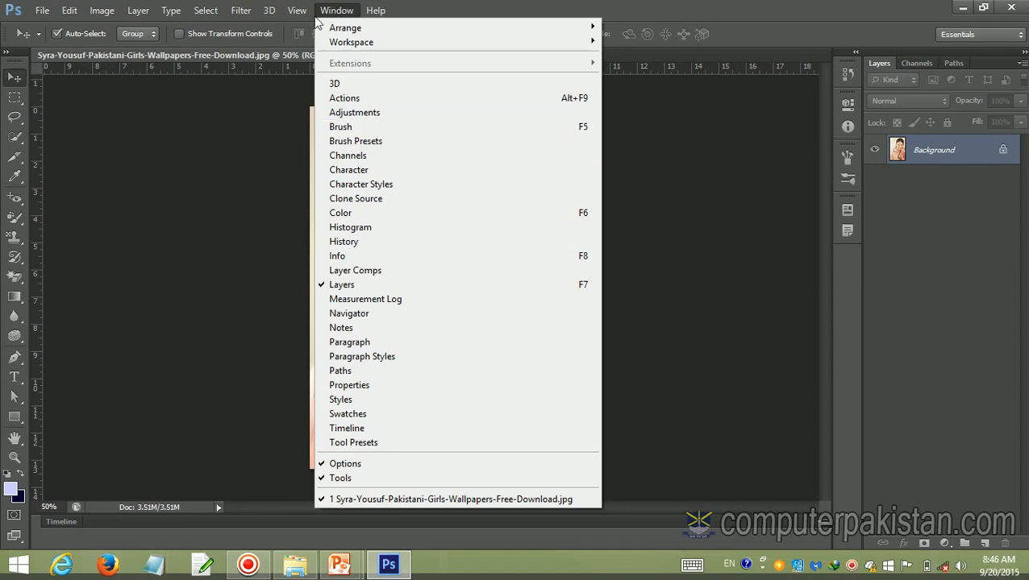
pyautogui.moveTo(297, 15)
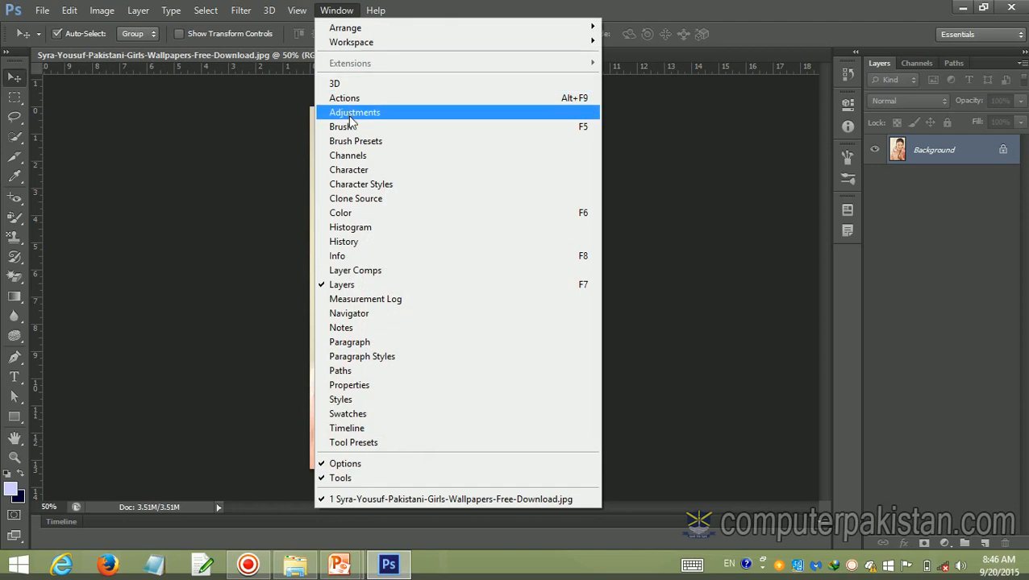
pyautogui.click(351, 114)
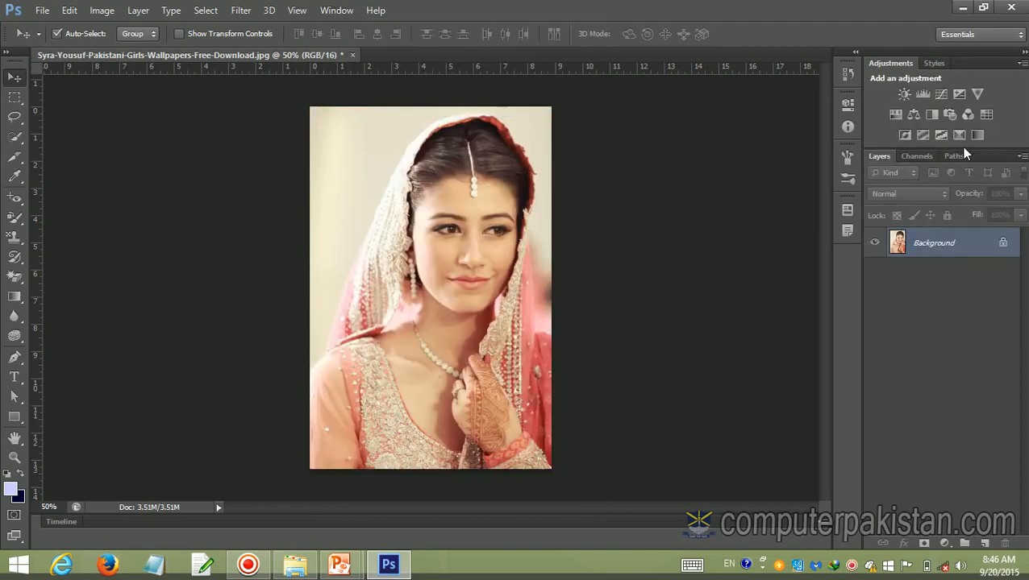
# Close the Layers panel and the remaining Channels and Paths panel group
pyautogui.click(1022, 156)
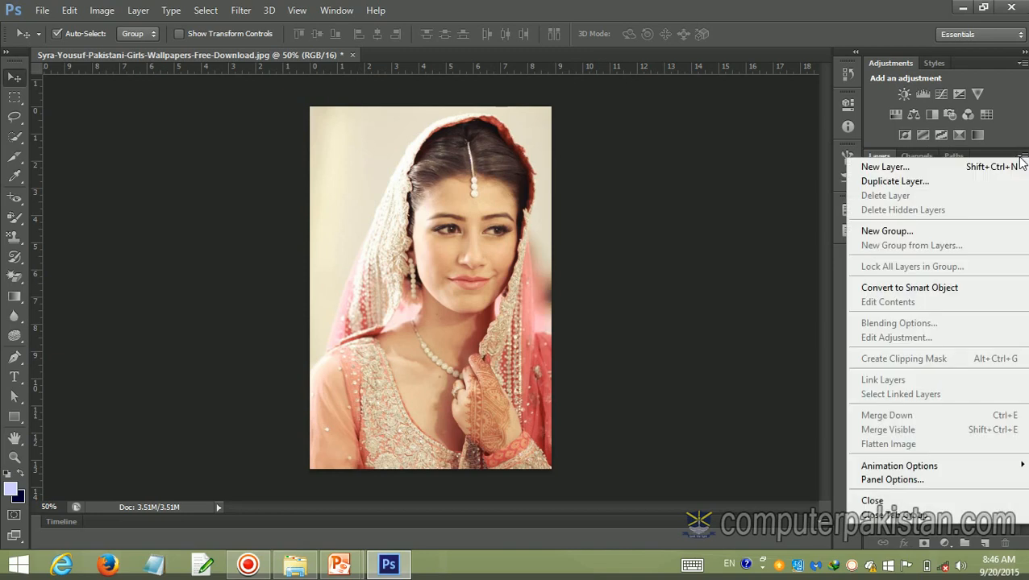
pyautogui.click(875, 503)
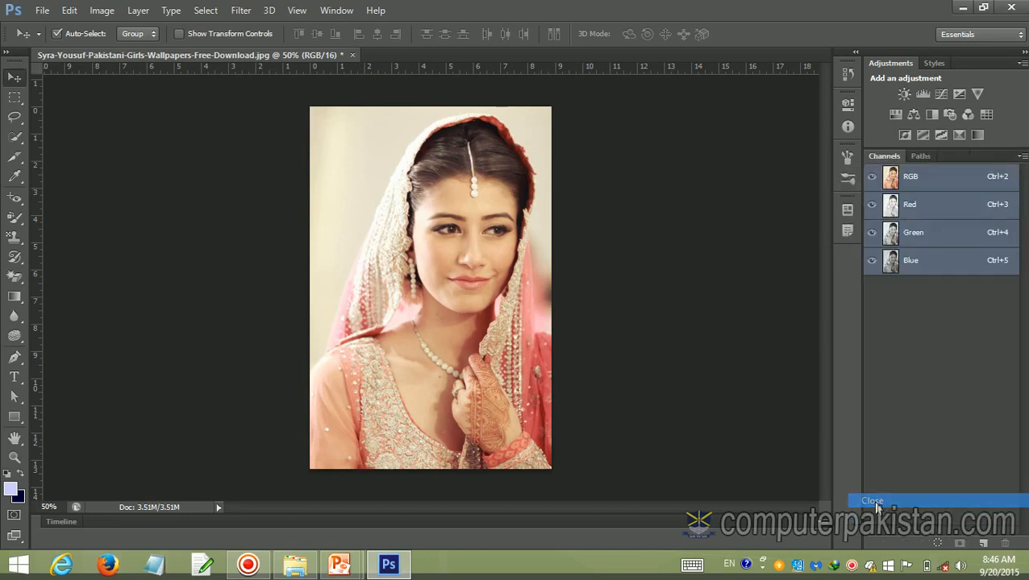
pyautogui.click(1022, 157)
pyautogui.click(928, 345)
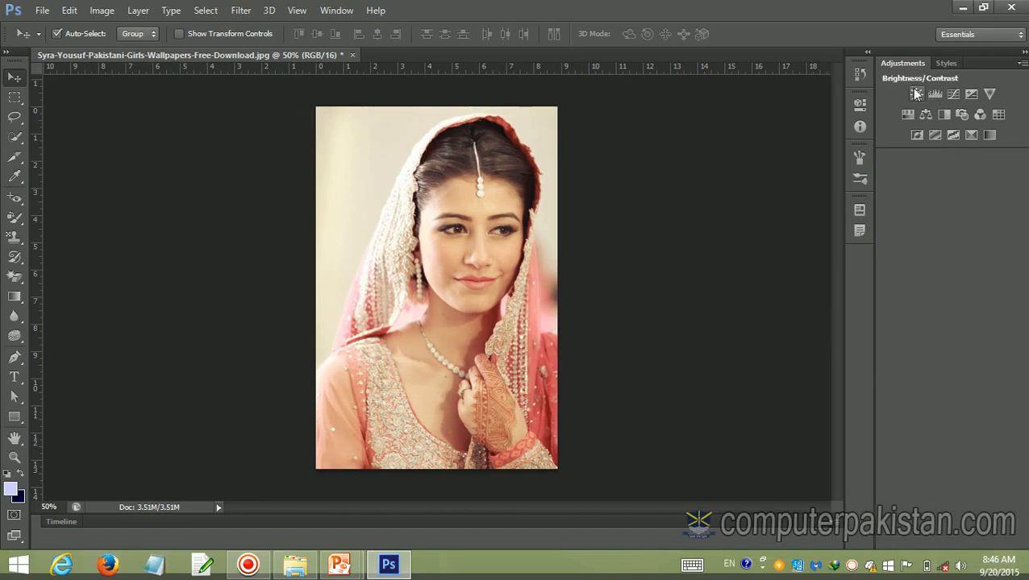
pyautogui.click(100, 12)
pyautogui.moveTo(129, 50)
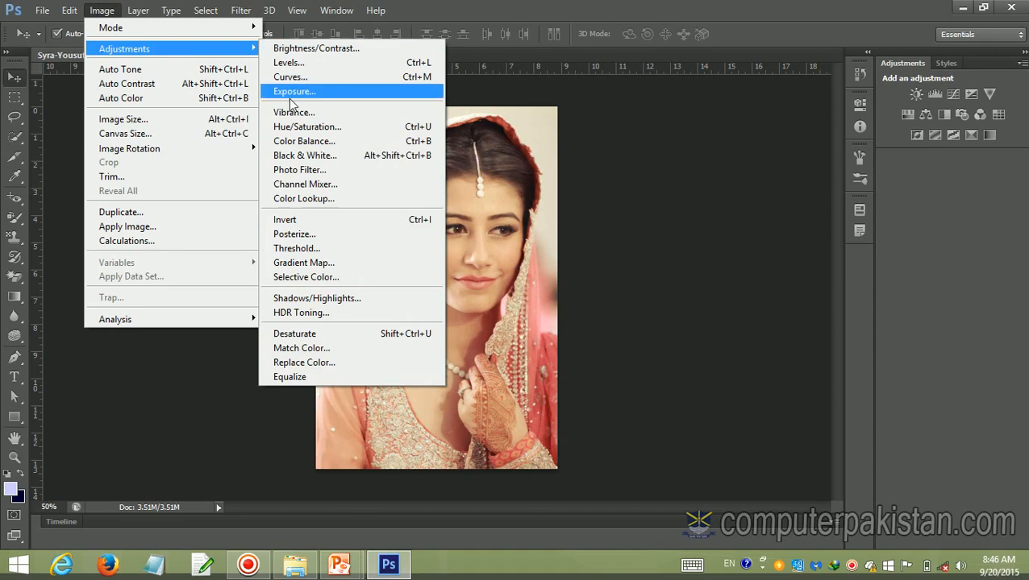
pyautogui.click(787, 284)
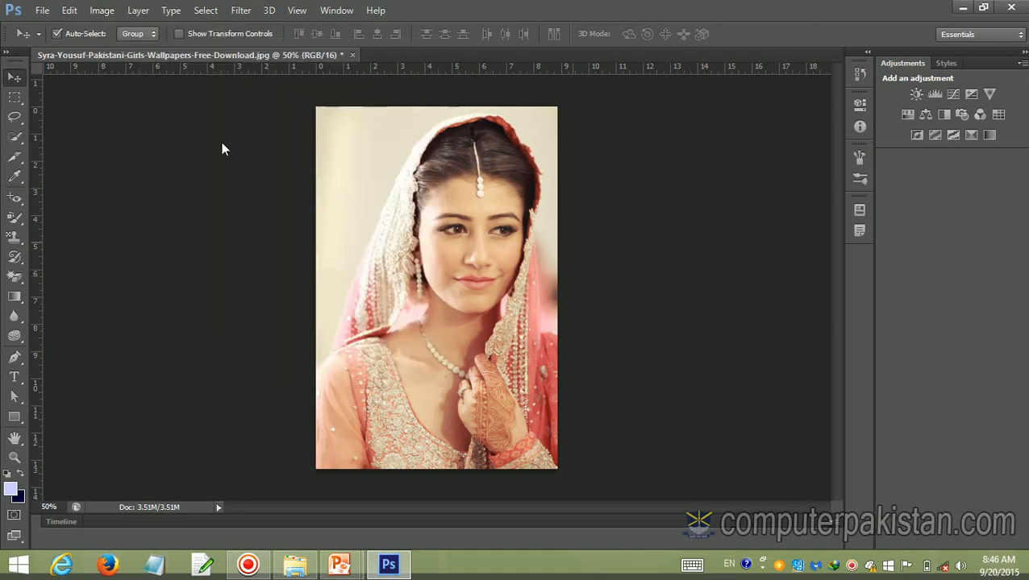
# Add a Brightness/Contrast adjustment layer to the portrait with brightness 31 and contrast 84
pyautogui.click(915, 93)
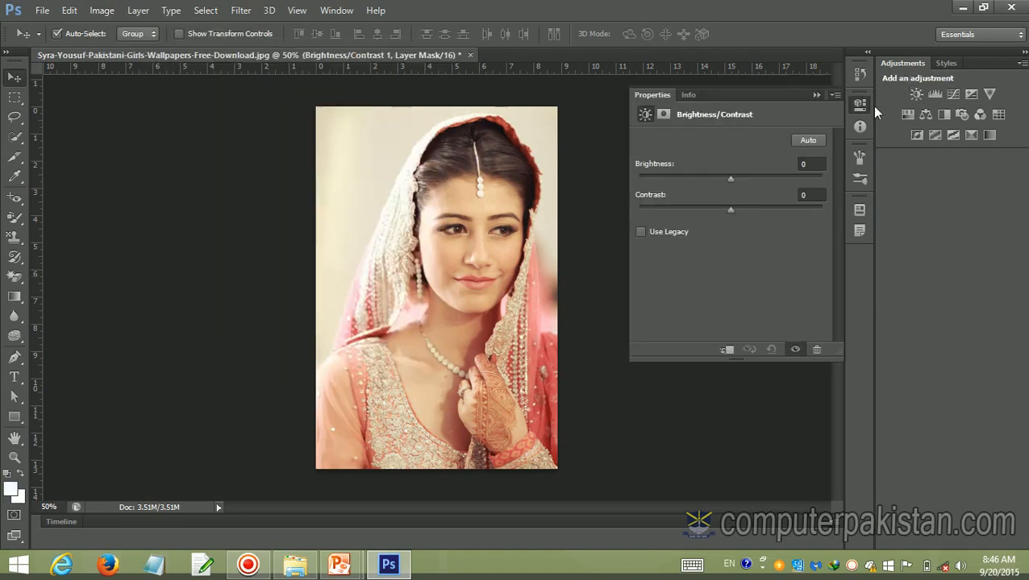
pyautogui.moveTo(729, 180); pyautogui.dragTo(777, 217)
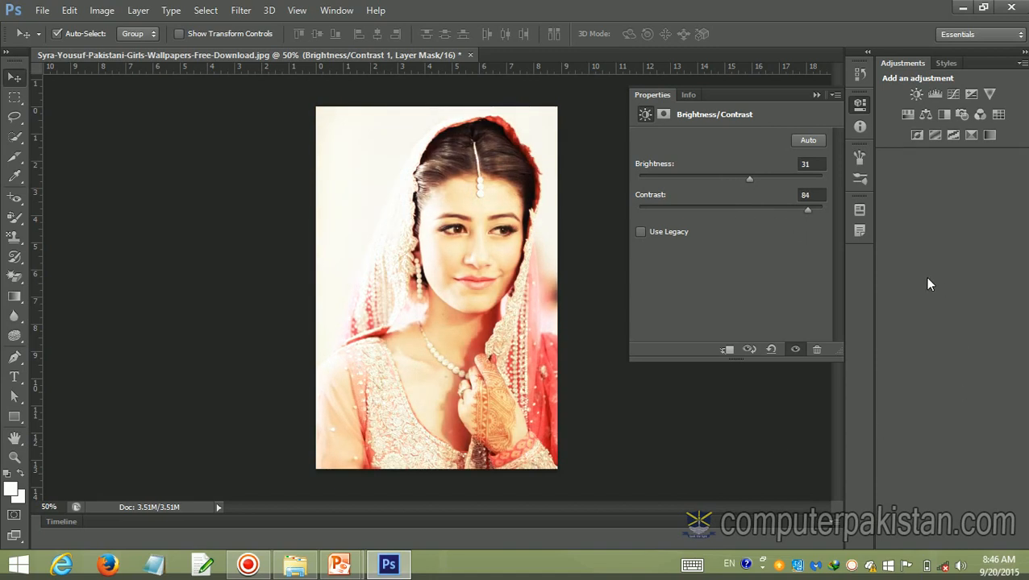
# Add a Levels adjustment layer to the portrait with the RGB midtone level at 0.45
pyautogui.click(935, 96)
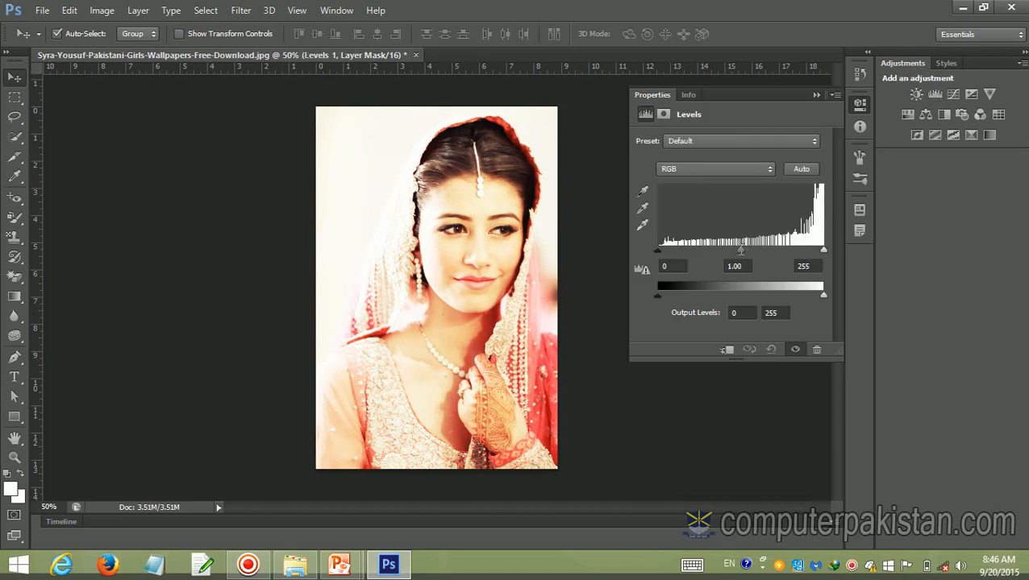
pyautogui.moveTo(741, 251); pyautogui.dragTo(779, 263)
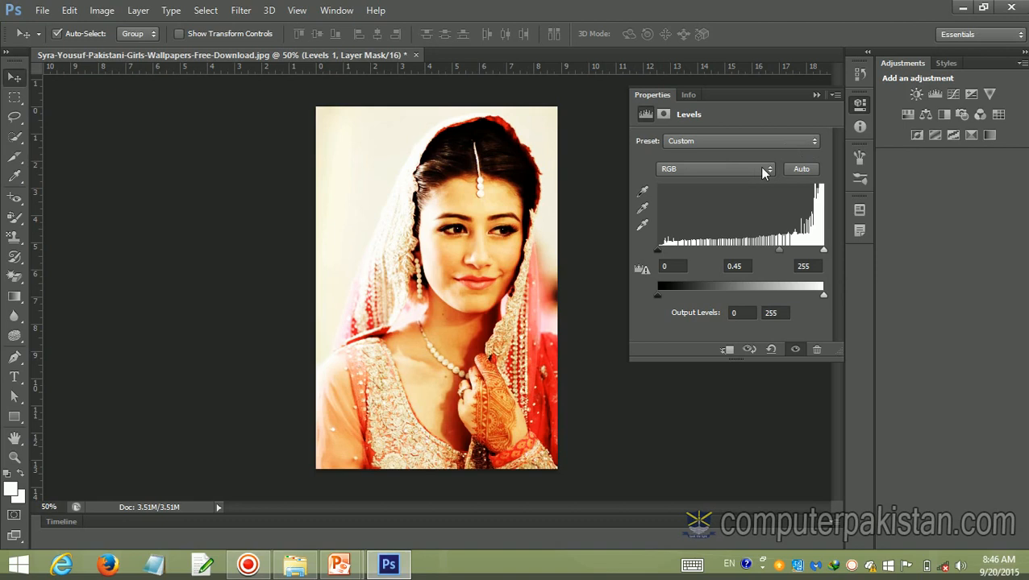
pyautogui.click(815, 95)
# Add a Curves adjustment layer and bend the middle of the RGB curve downward to darken the midtones
pyautogui.click(954, 95)
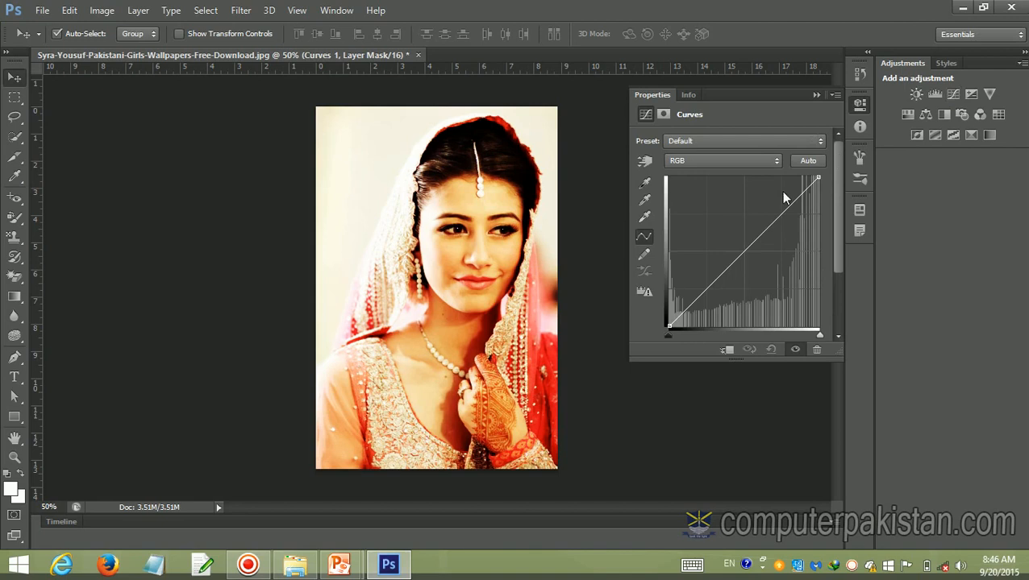
pyautogui.moveTo(748, 244); pyautogui.dragTo(772, 253)
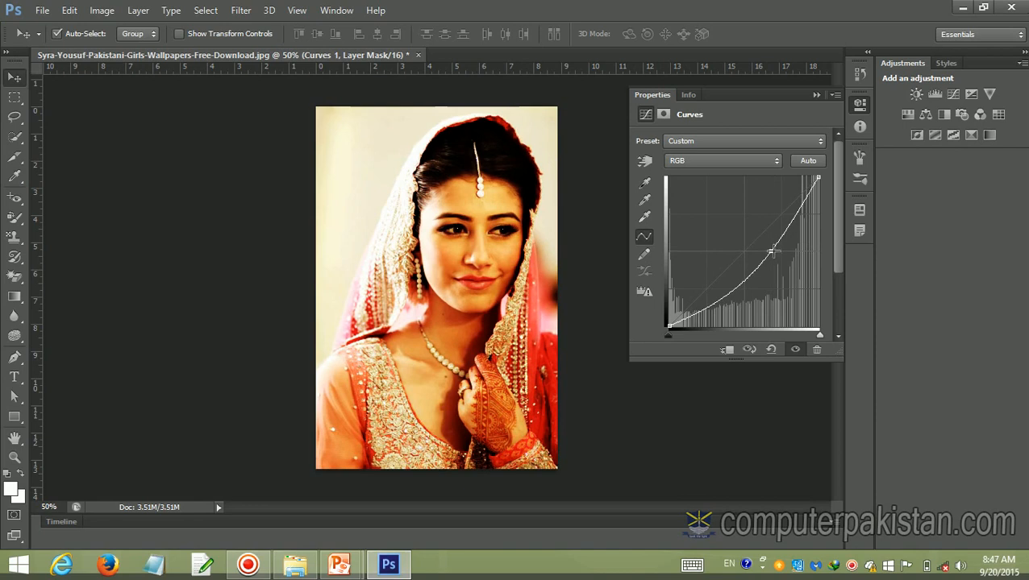
pyautogui.click(813, 96)
# Add an Exposure adjustment layer with exposure -0.61 and gamma correction 0.79
pyautogui.click(971, 95)
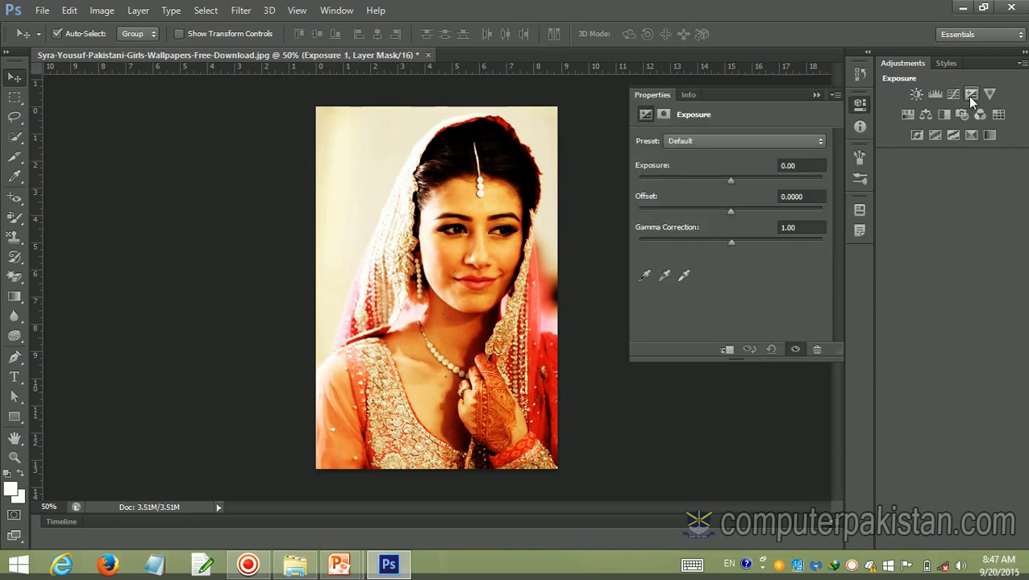
pyautogui.moveTo(729, 182); pyautogui.dragTo(745, 256)
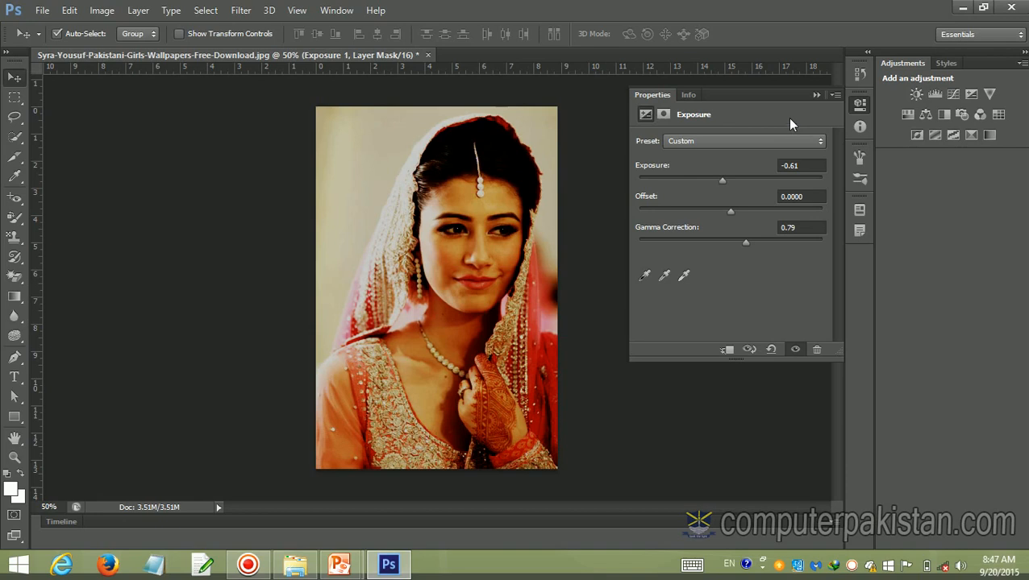
pyautogui.click(816, 95)
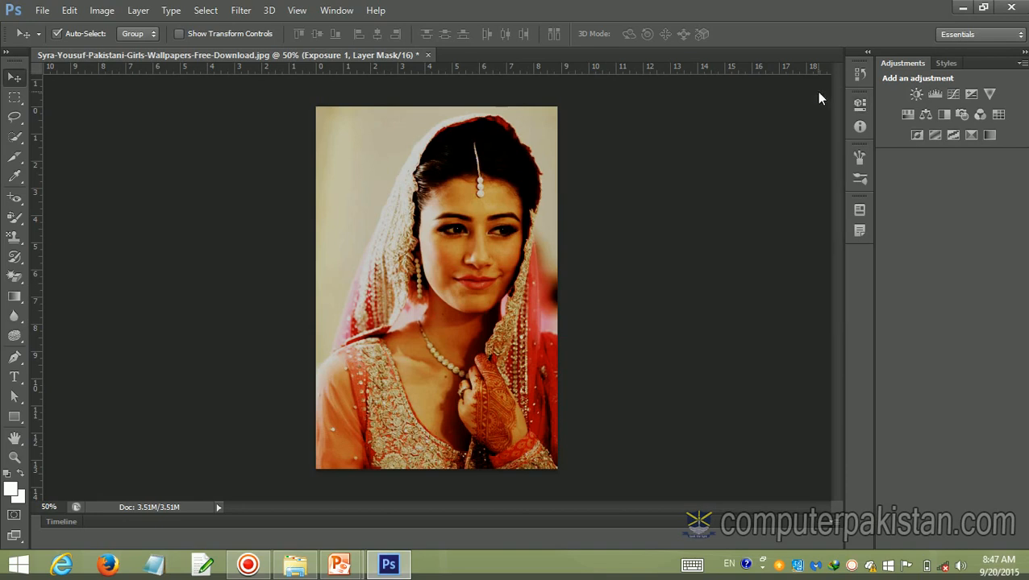
# Add a Vibrance adjustment layer with vibrance +34 and saturation -53
pyautogui.click(989, 94)
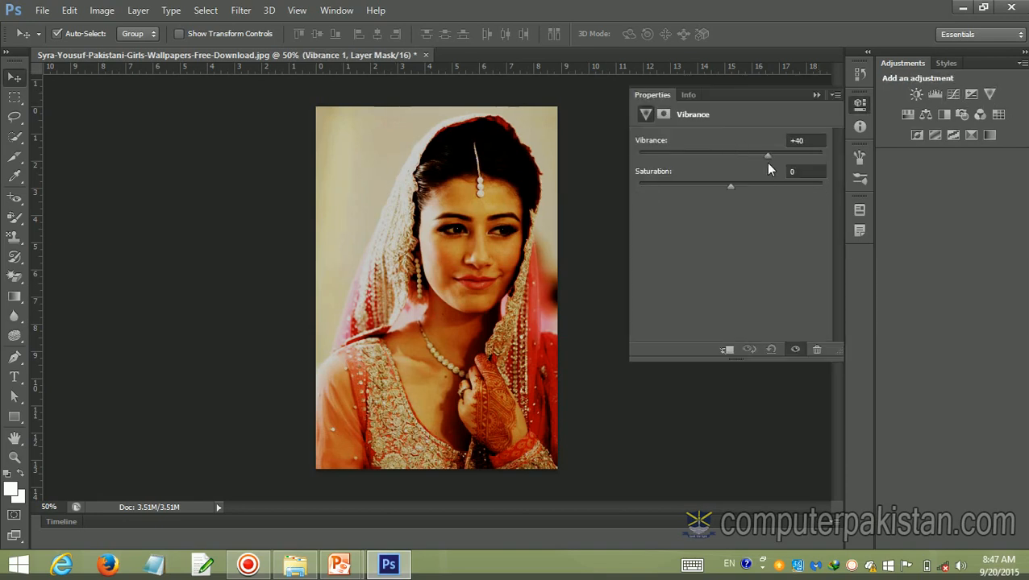
pyautogui.moveTo(768, 170); pyautogui.dragTo(901, 172)
pyautogui.moveTo(773, 166); pyautogui.dragTo(683, 192)
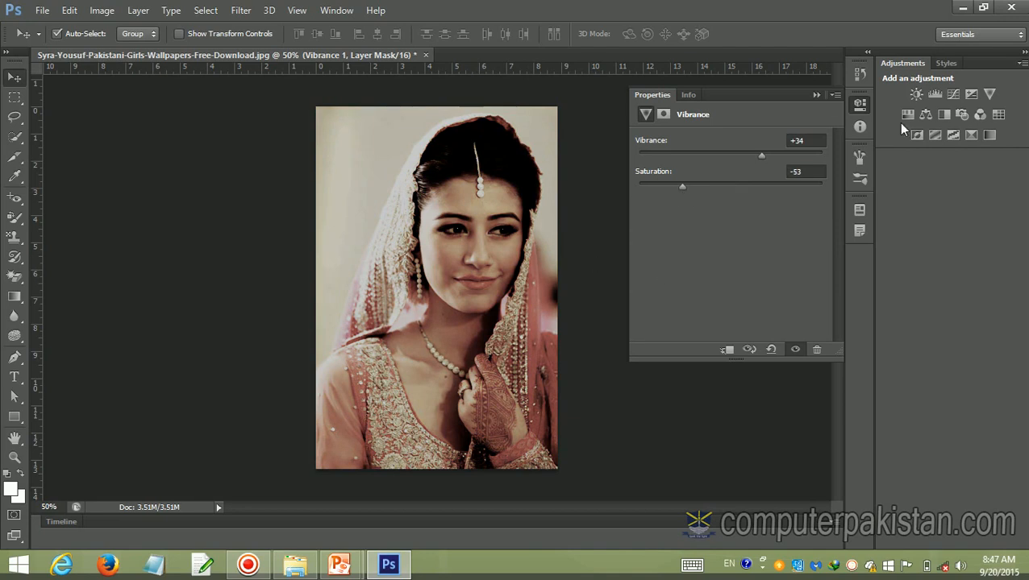
pyautogui.click(816, 94)
# Add a Hue/Saturation adjustment layer with hue +21, saturation +34 and lightness +5 on the Master range
pyautogui.click(906, 116)
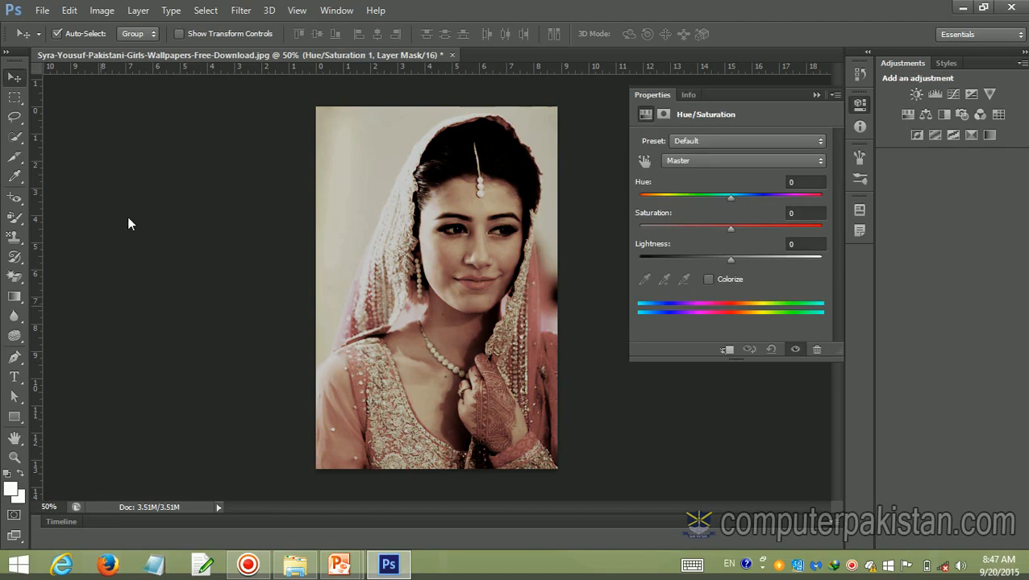
pyautogui.moveTo(731, 197); pyautogui.dragTo(761, 230)
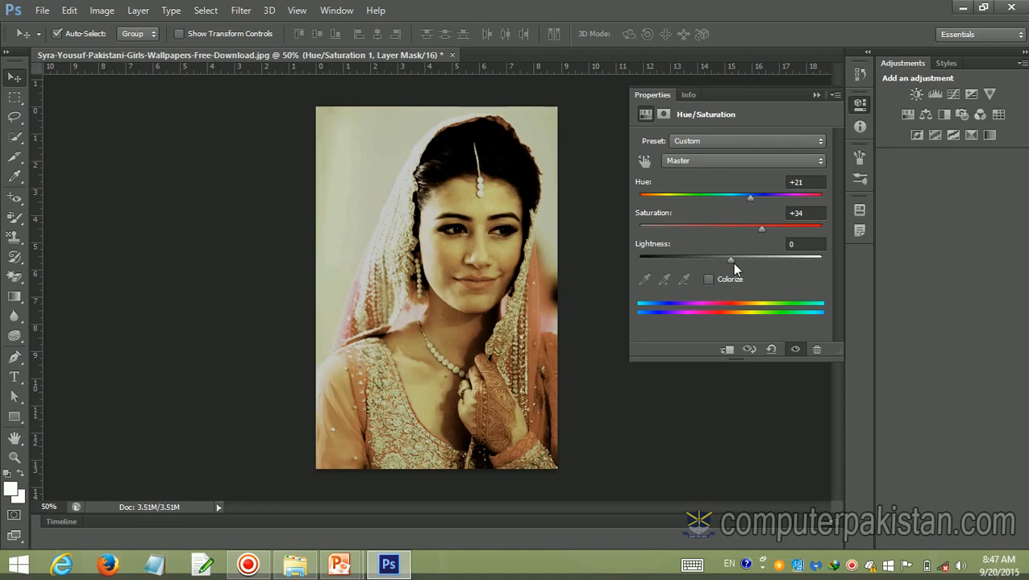
pyautogui.moveTo(731, 262)
pyautogui.mouseDown()
pyautogui.moveTo(628, 262)
pyautogui.moveTo(886, 275)
pyautogui.moveTo(744, 263)
pyautogui.moveTo(737, 275)
pyautogui.mouseUp()
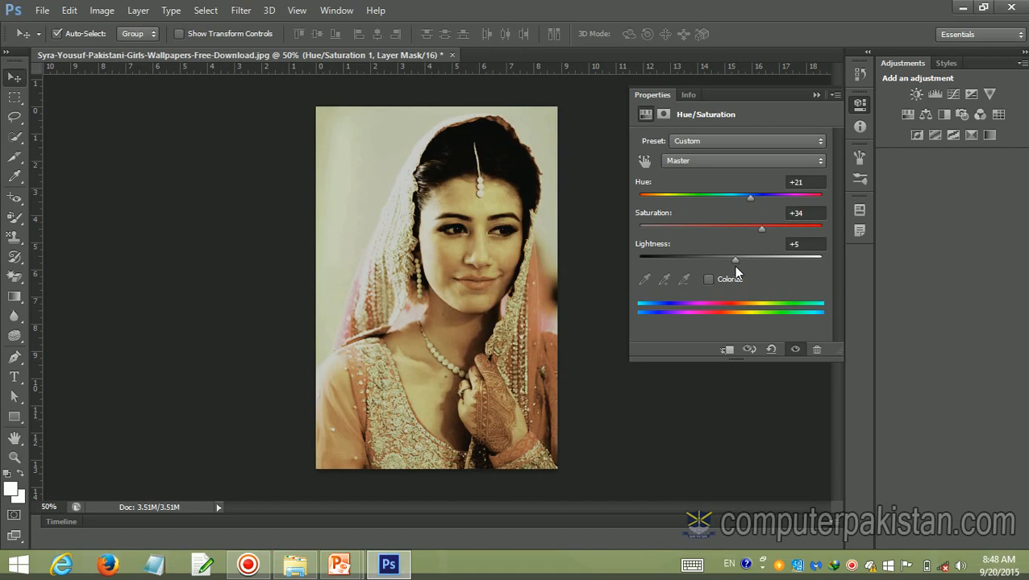
# Add a Color Balance adjustment layer with midtones at Cyan/Red +34, Magenta/Green +44 and Yellow/Blue +45
pyautogui.click(925, 114)
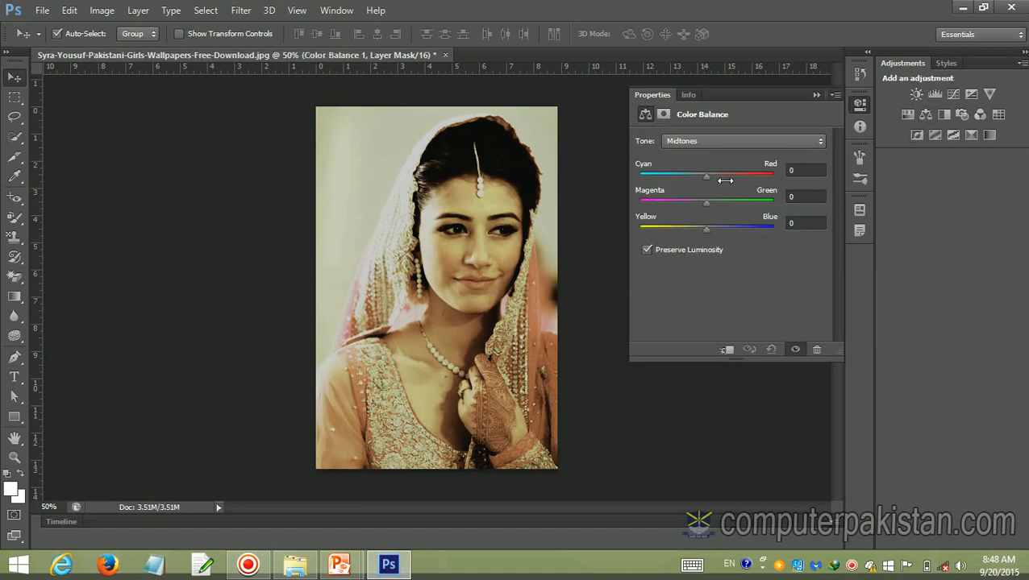
pyautogui.moveTo(706, 176); pyautogui.dragTo(728, 177)
pyautogui.moveTo(706, 208); pyautogui.dragTo(735, 231)
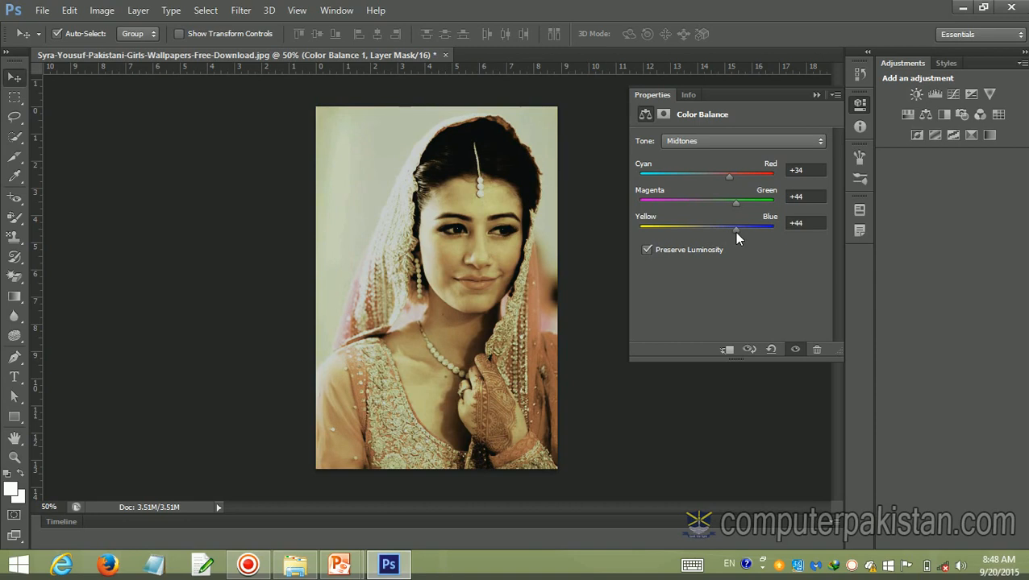
# Add a Photo Filter adjustment layer using Warming Filter (85) at 51% density, plus a Color Lookup adjustment layer
pyautogui.click(961, 115)
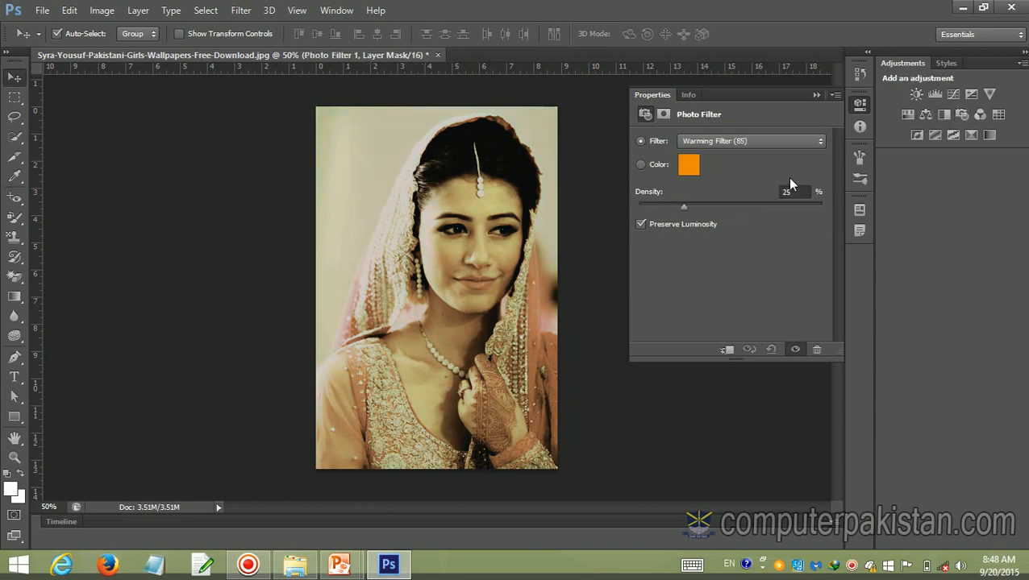
pyautogui.moveTo(684, 211); pyautogui.dragTo(731, 218)
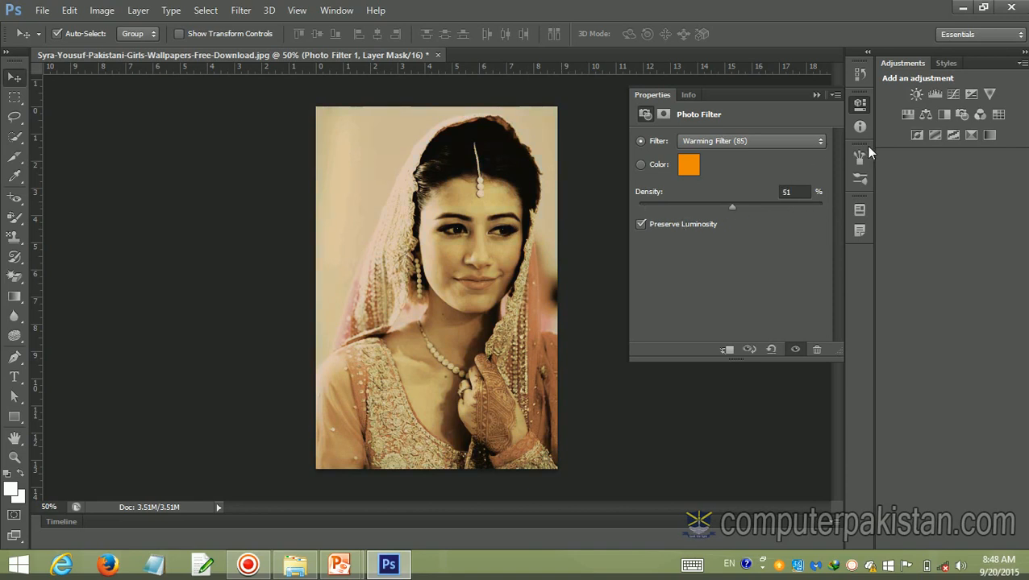
pyautogui.click(989, 134)
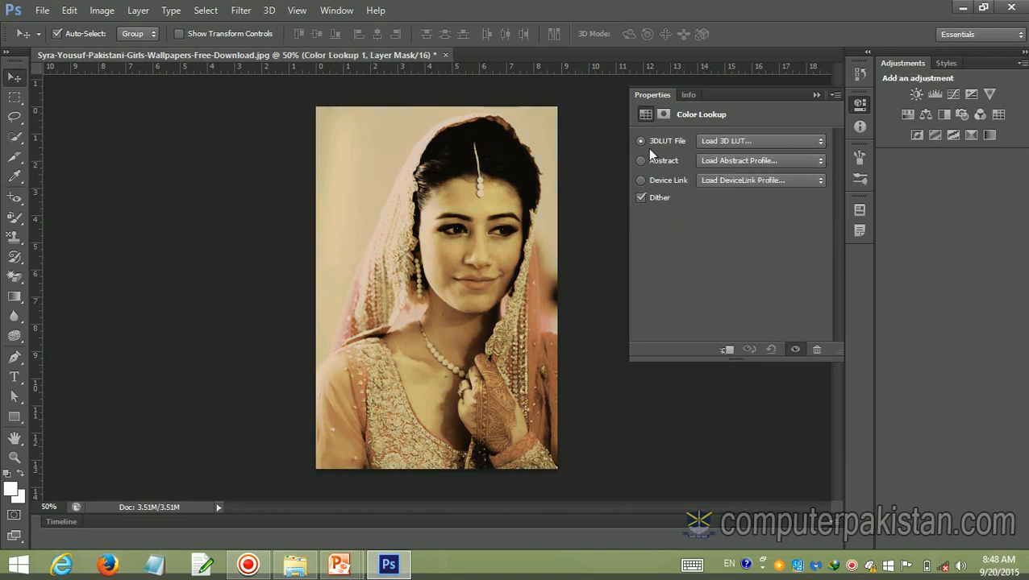
# Try the Invert, Posterize and Threshold adjustments on the portrait in turn, undoing each one
pyautogui.click(916, 133)
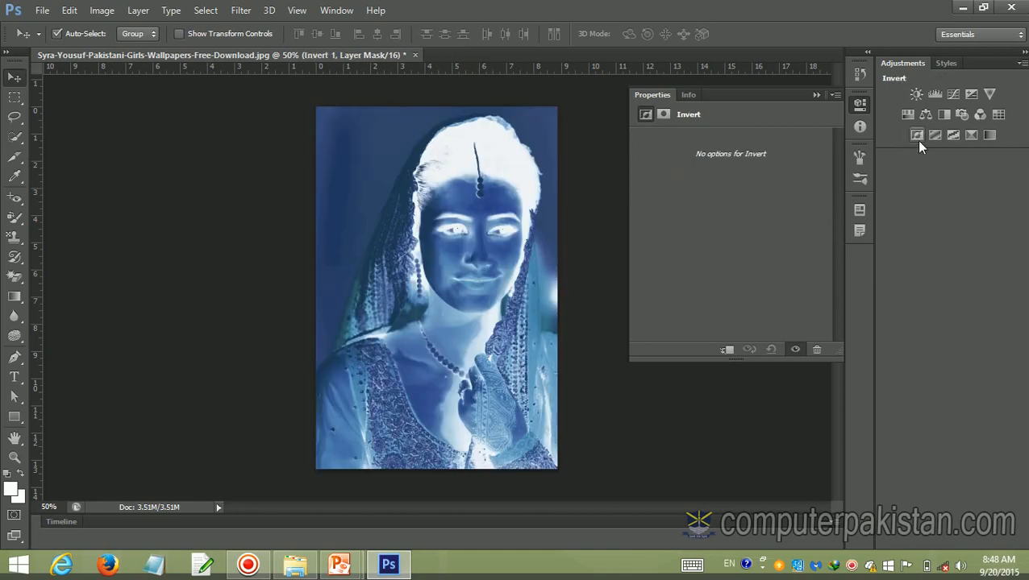
pyautogui.hotkey('ctrl', 'z')
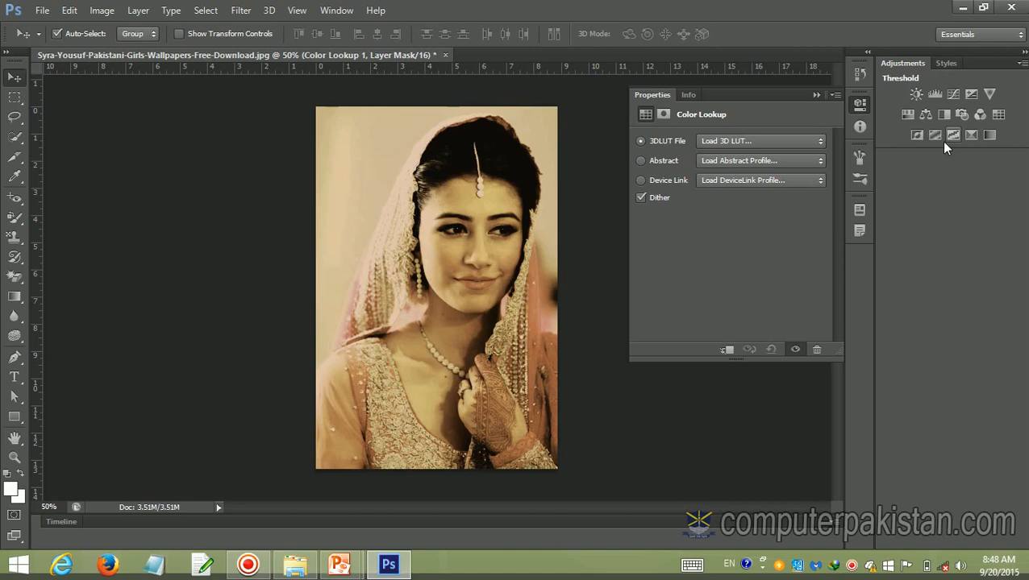
pyautogui.click(934, 135)
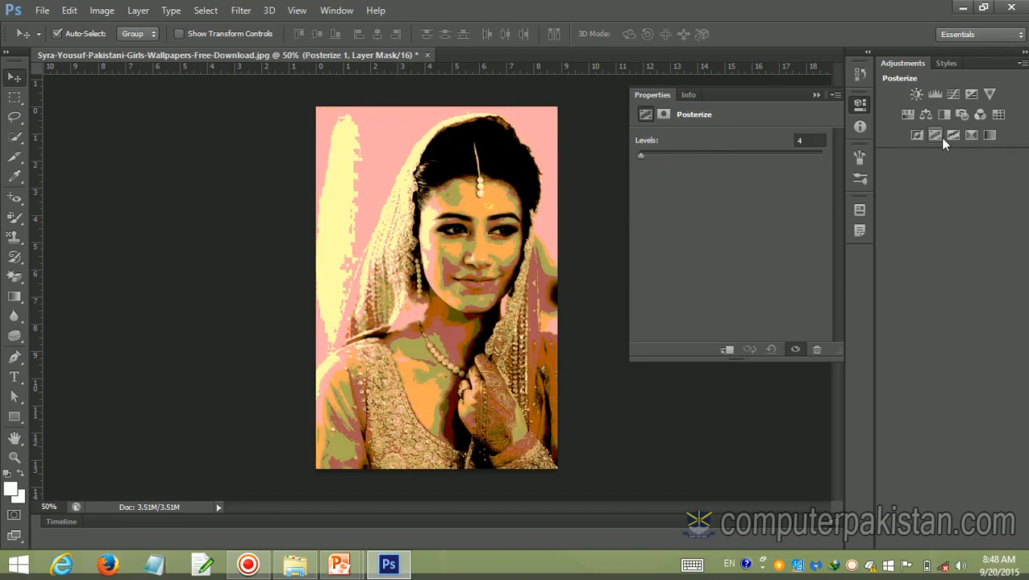
pyautogui.hotkey('ctrl', 'z')
pyautogui.click(965, 135)
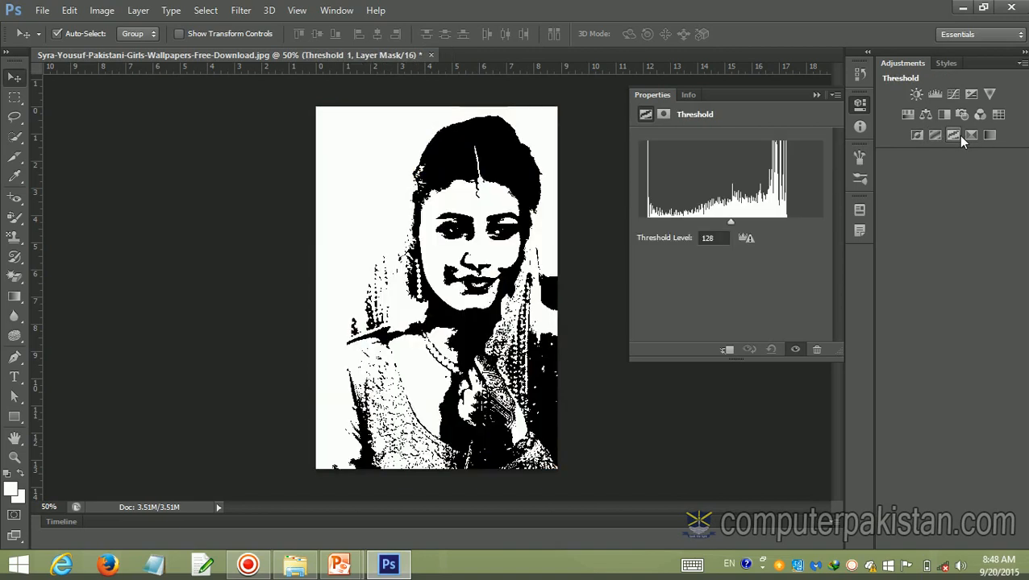
pyautogui.hotkey('ctrl', 'z')
# Try a Selective Color adjustment layer with an increased cyan amount in the Reds, undoing the cyan change
pyautogui.click(970, 136)
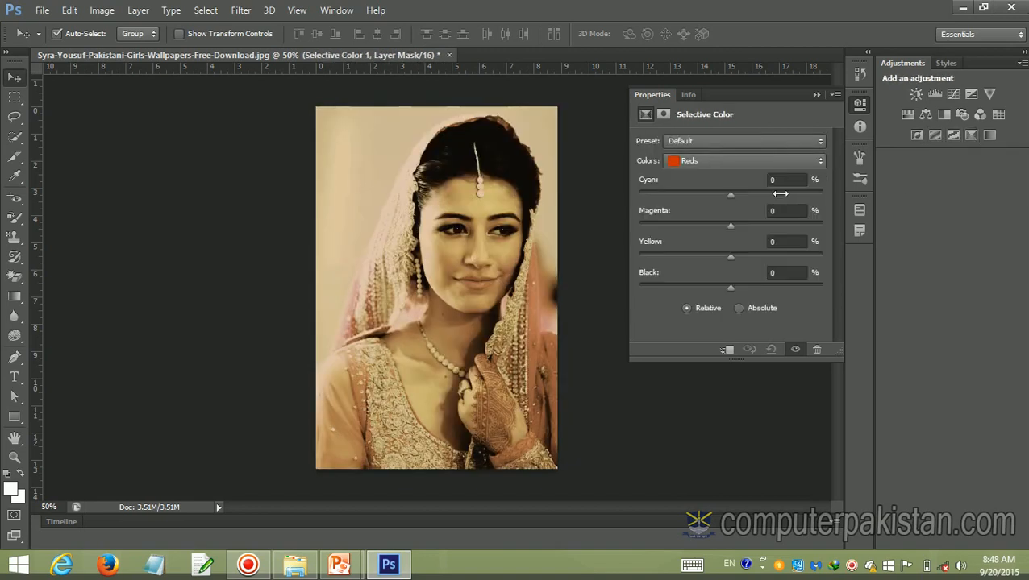
pyautogui.moveTo(732, 197); pyautogui.dragTo(775, 196)
pyautogui.hotkey('ctrl', 'z')
# Add a Gradient Map adjustment layer using the black-to-white preset gradient, and collapse its properties
pyautogui.click(989, 135)
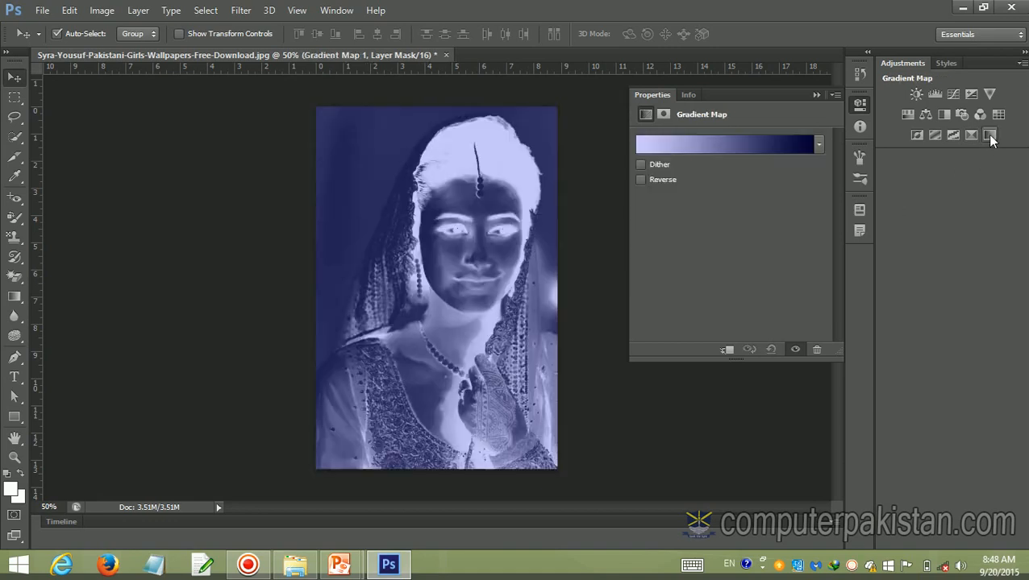
pyautogui.click(819, 146)
pyautogui.click(704, 179)
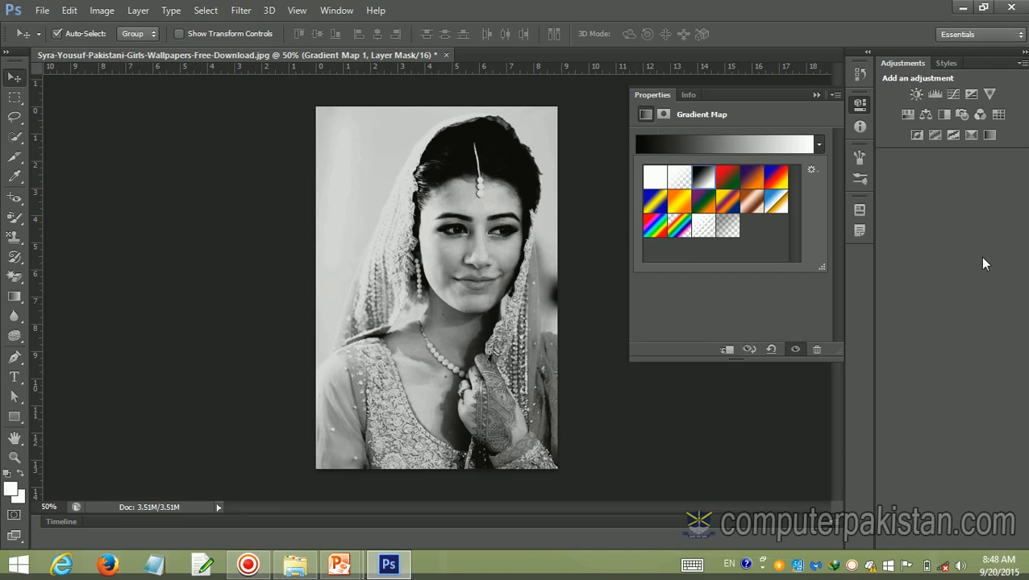
pyautogui.click(816, 95)
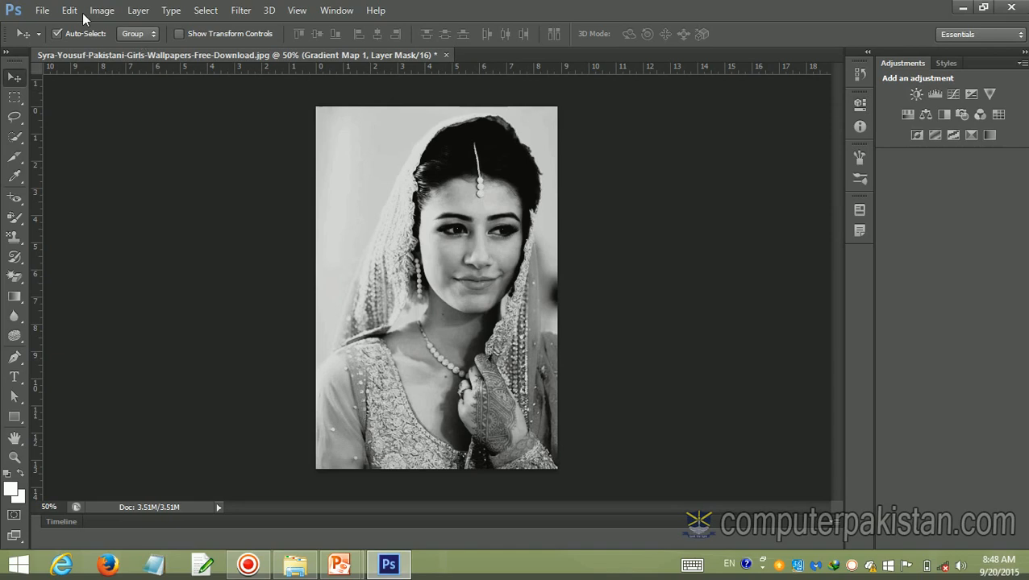
# Try Auto Tone and Auto Contrast while the Gradient Map layer mask is active
pyautogui.click(103, 12)
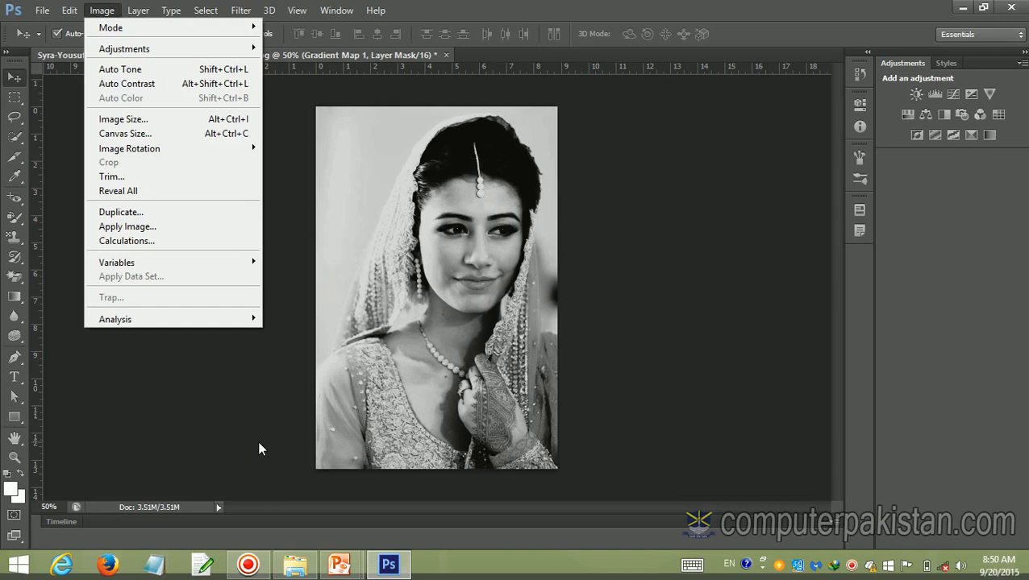
pyautogui.click(157, 70)
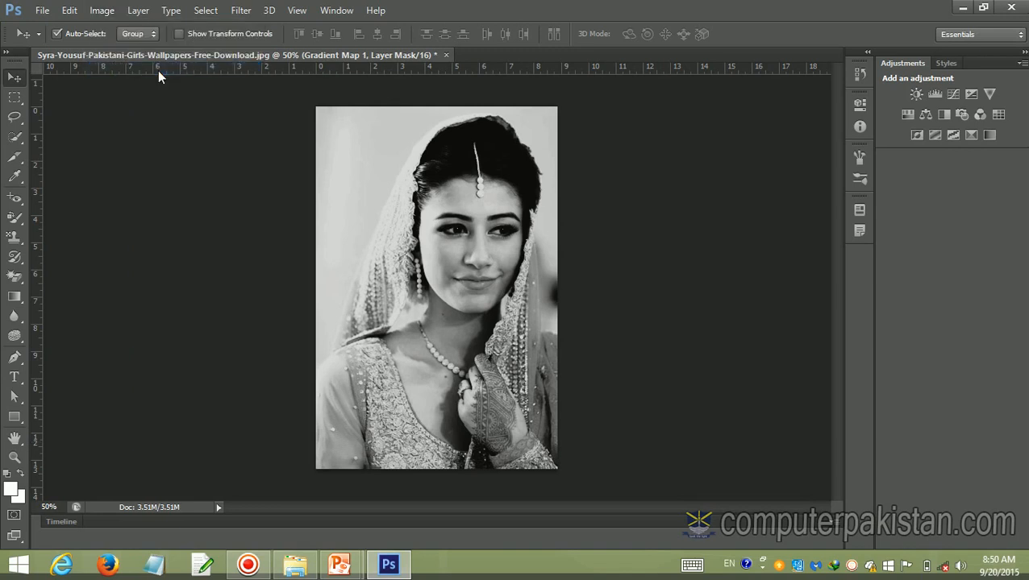
pyautogui.click(101, 10)
pyautogui.click(115, 82)
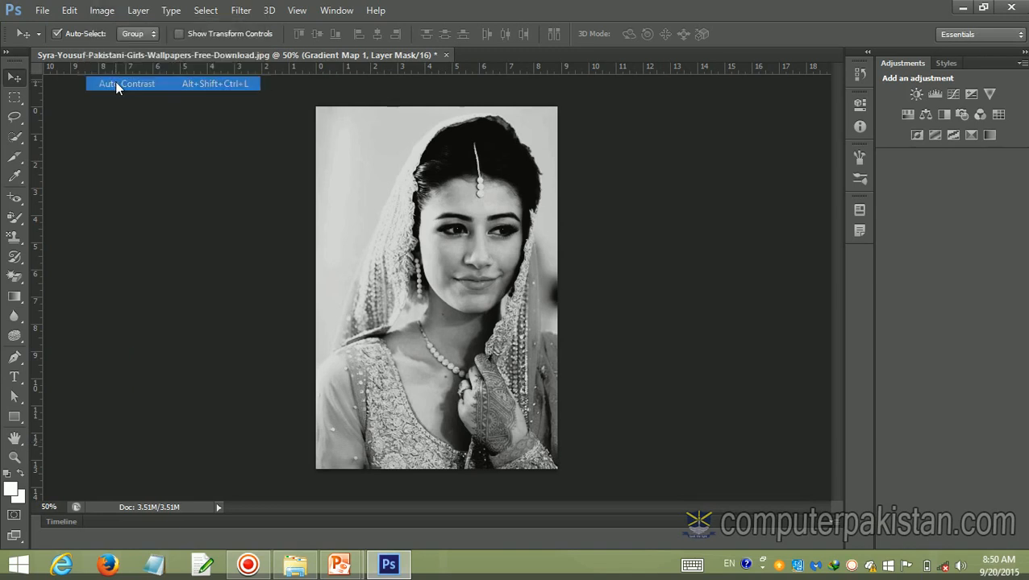
pyautogui.click(111, 11)
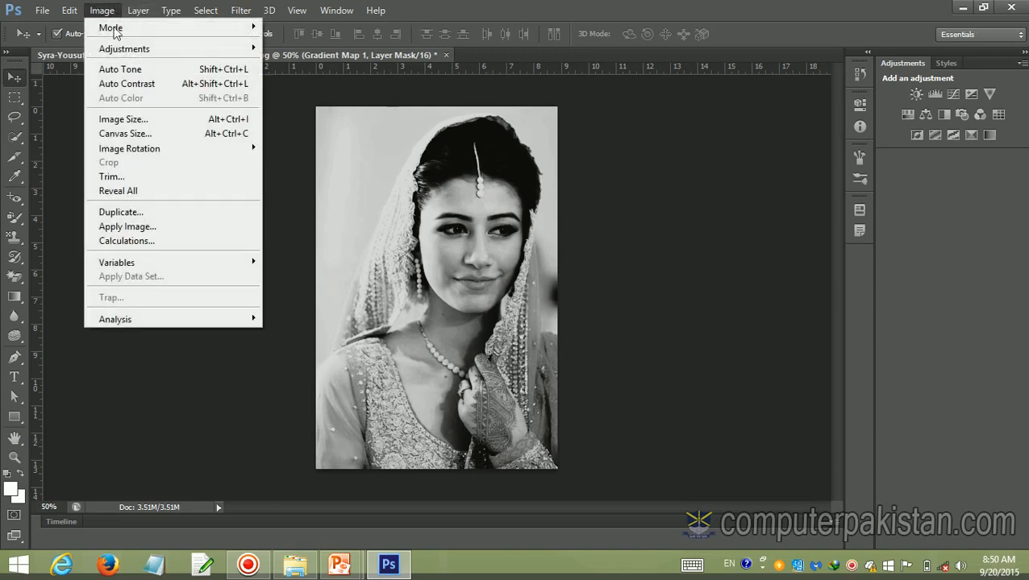
pyautogui.click(291, 228)
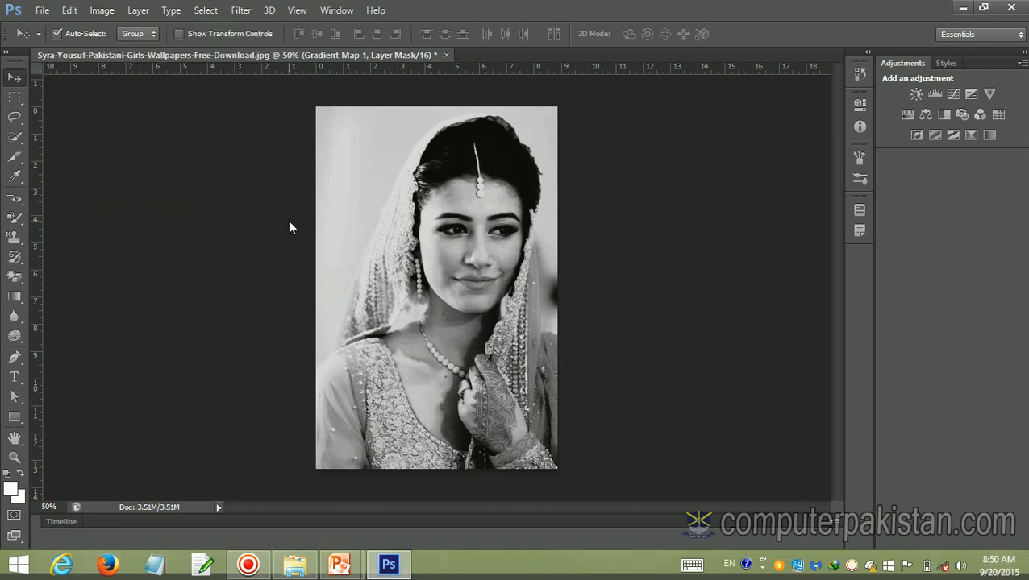
# Step back through the edit history until the Levels adjustment layer is the latest one on the portrait
pyautogui.hotkey('ctrl', 'alt', 'z')
pyautogui.hotkey('ctrl', 'alt', 'z')
pyautogui.hotkey('ctrl', 'alt', 'z')
pyautogui.hotkey('ctrl', 'alt', 'z')
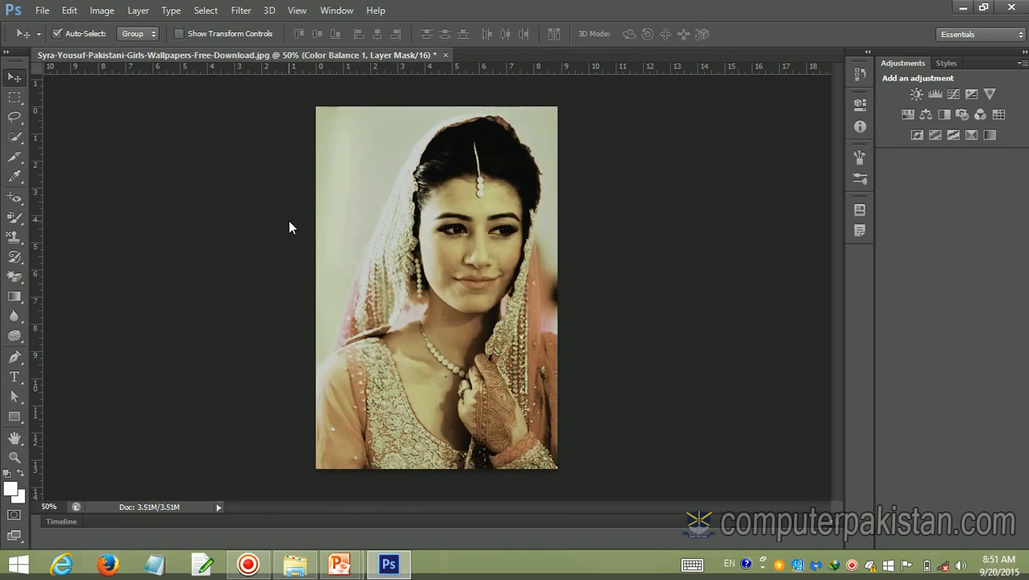
pyautogui.hotkey('ctrl', 'alt', 'z')
pyautogui.hotkey('ctrl', 'alt', 'z')
pyautogui.hotkey('ctrl', 'alt', 'z')
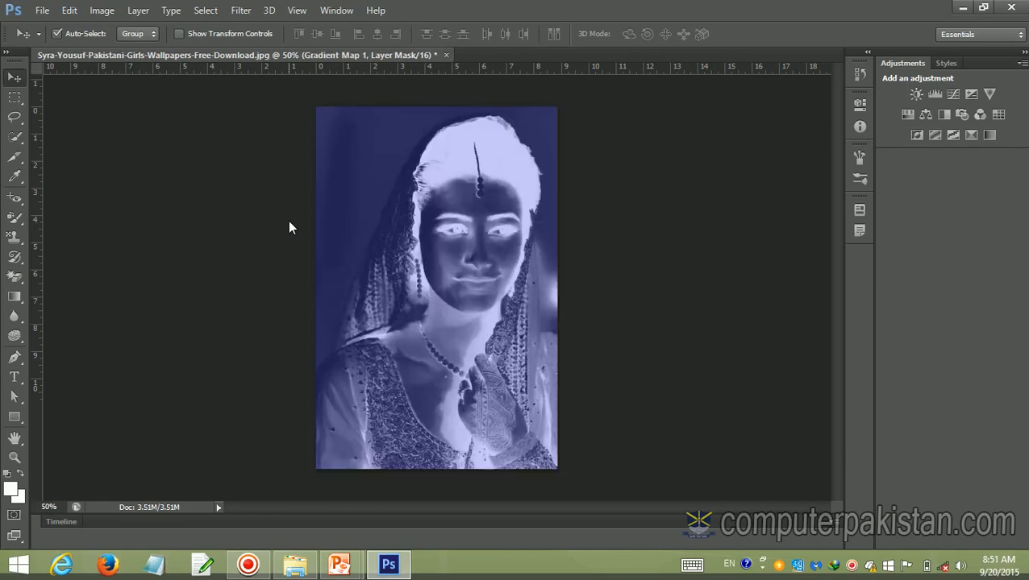
pyautogui.hotkey('ctrl', 'alt', 'z')
pyautogui.hotkey('ctrl', 'alt', 'z')
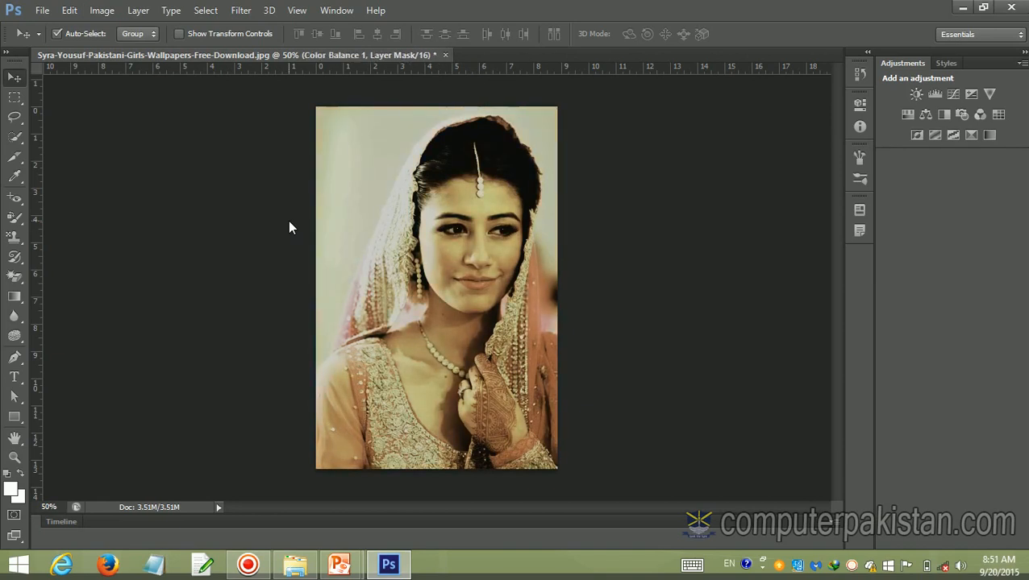
pyautogui.hotkey('ctrl', 'alt', 'z')
pyautogui.hotkey('ctrl', 'alt', 'z')
pyautogui.hotkey('ctrl', 'alt', 'z')
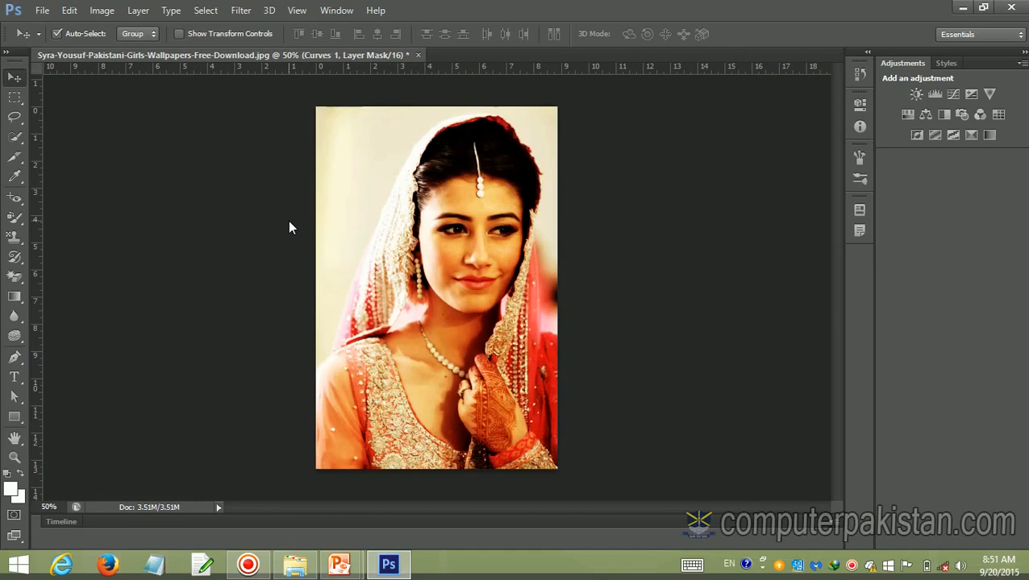
pyautogui.hotkey('ctrl', 'alt', 'z')
pyautogui.hotkey('ctrl', 'alt', 'z')
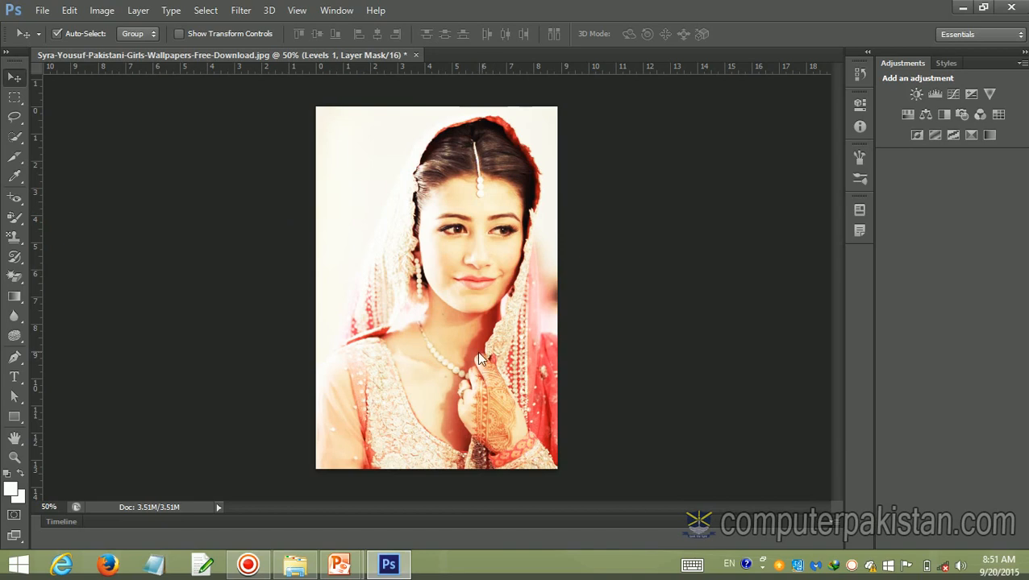
# Apply Auto Tone and Auto Contrast with the Levels layer mask active
pyautogui.click(97, 11)
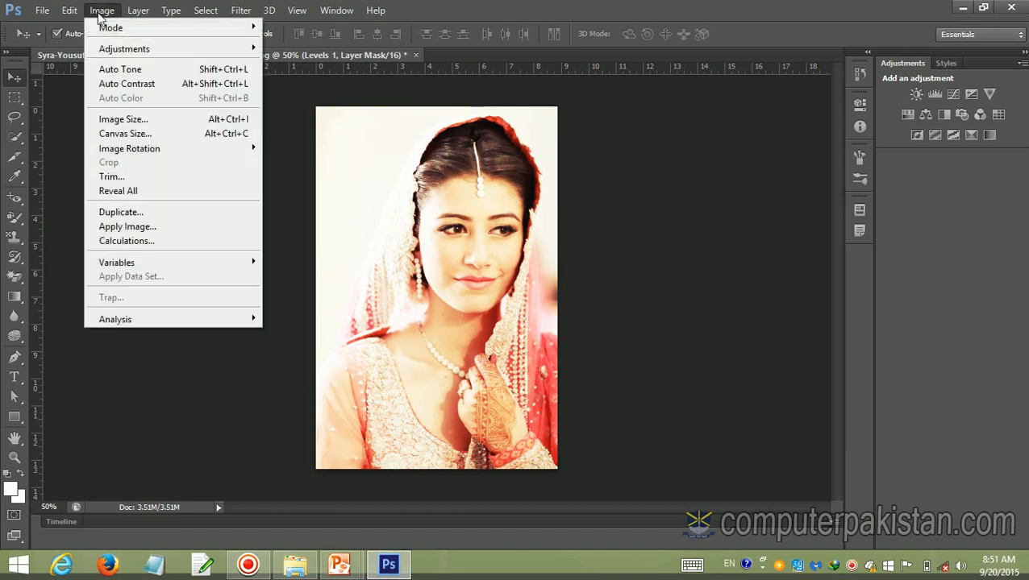
pyautogui.click(128, 71)
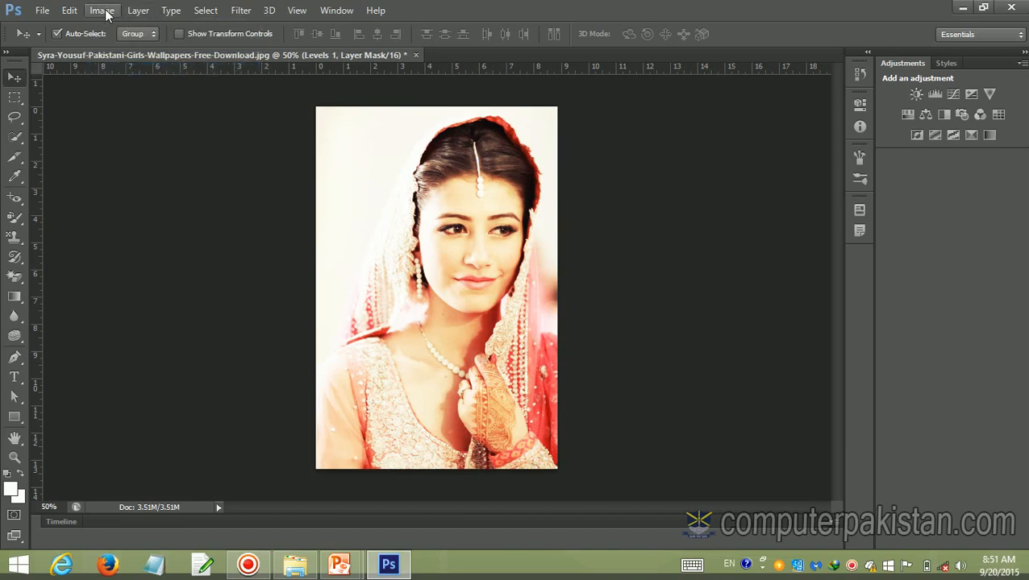
pyautogui.click(102, 10)
pyautogui.click(124, 84)
# Resize the image to 800 pixels wide and 600 pixels high without constraining its proportions
pyautogui.click(102, 10)
pyautogui.click(137, 120)
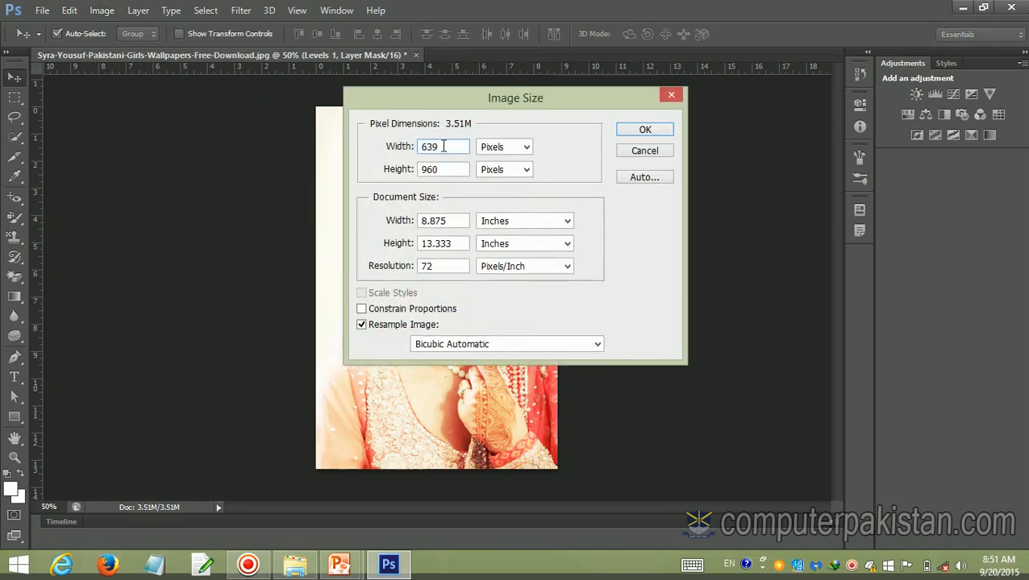
pyautogui.write('800')
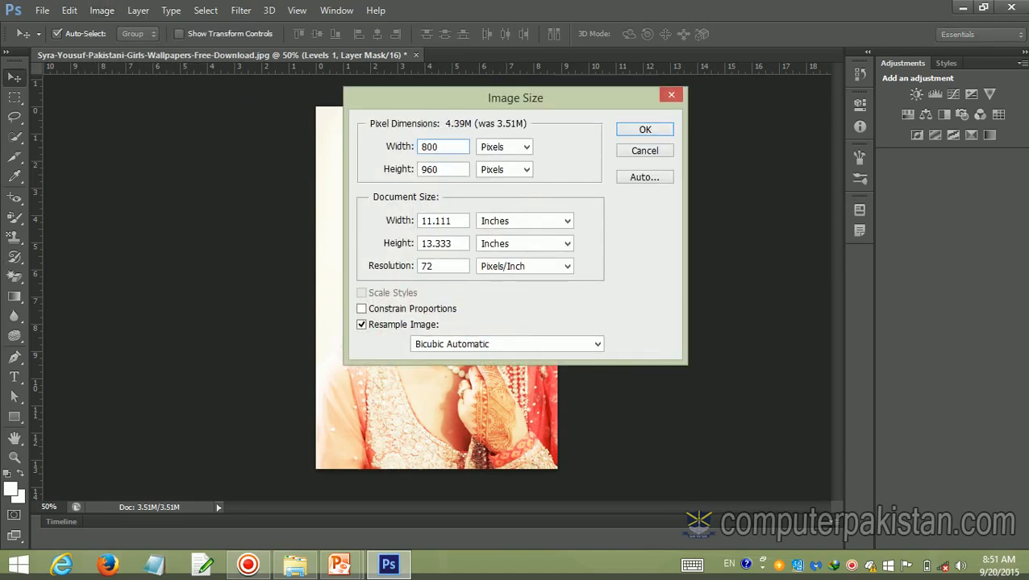
pyautogui.moveTo(441, 168); pyautogui.dragTo(418, 169)
pyautogui.write('600')
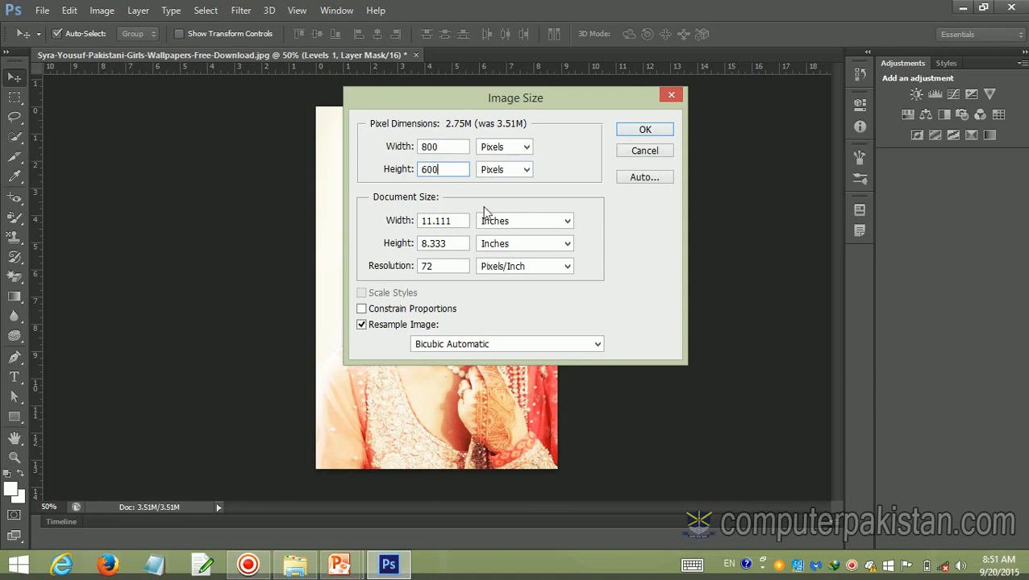
pyautogui.click(632, 131)
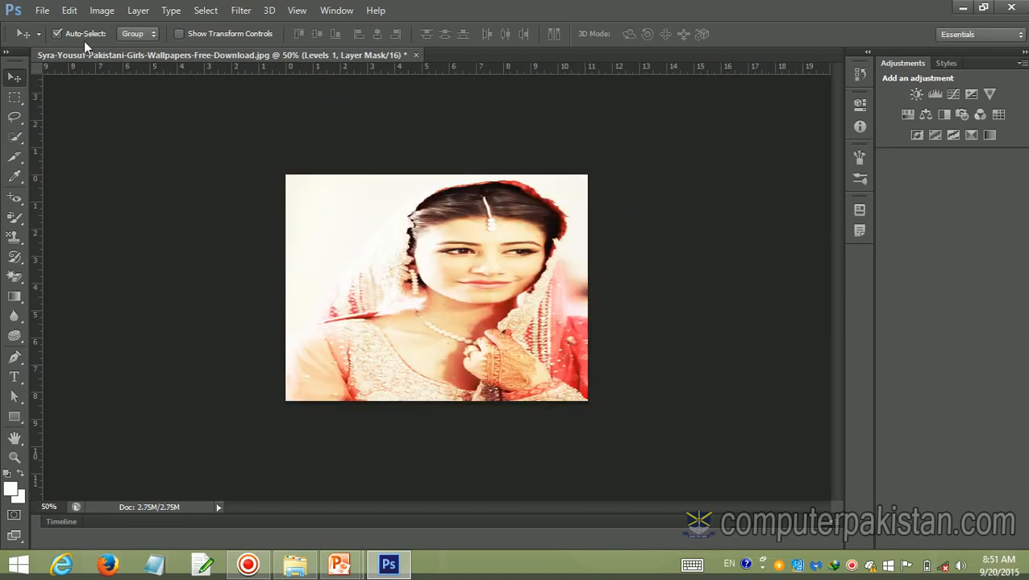
# Examine the Canvas Size settings and their anchor grid, accepting the existing dimensions
pyautogui.click(103, 11)
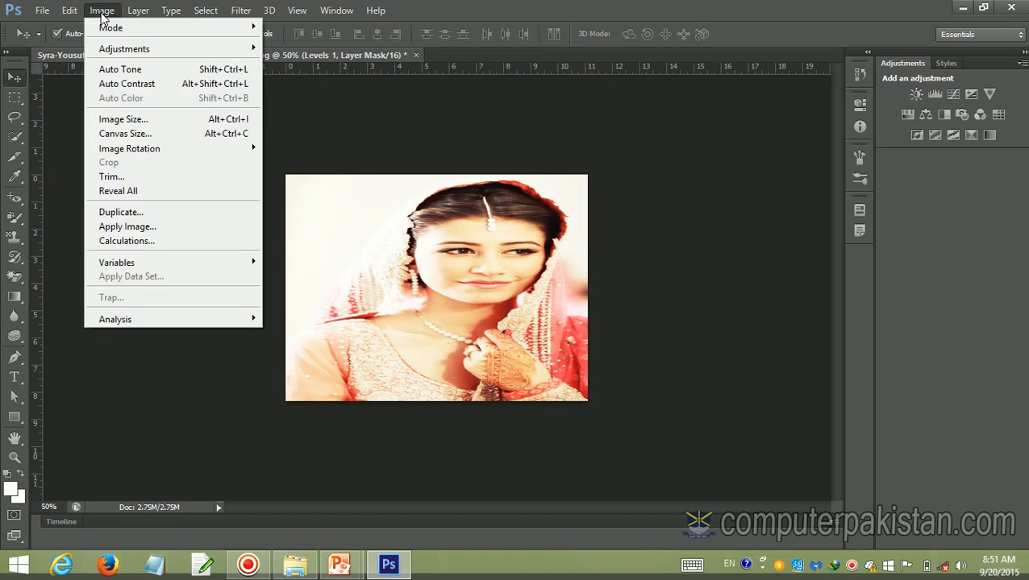
pyautogui.click(114, 134)
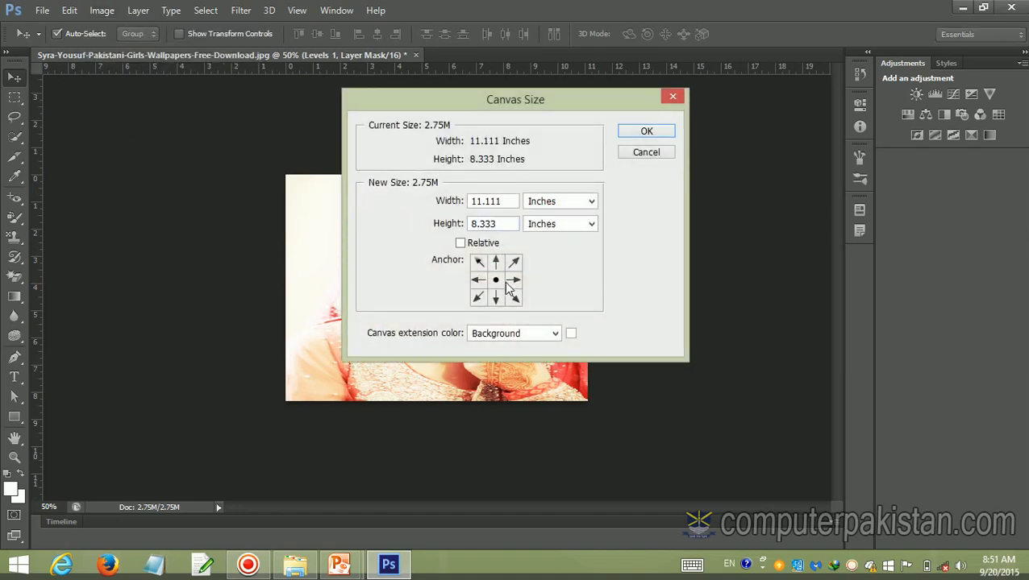
pyautogui.click(628, 135)
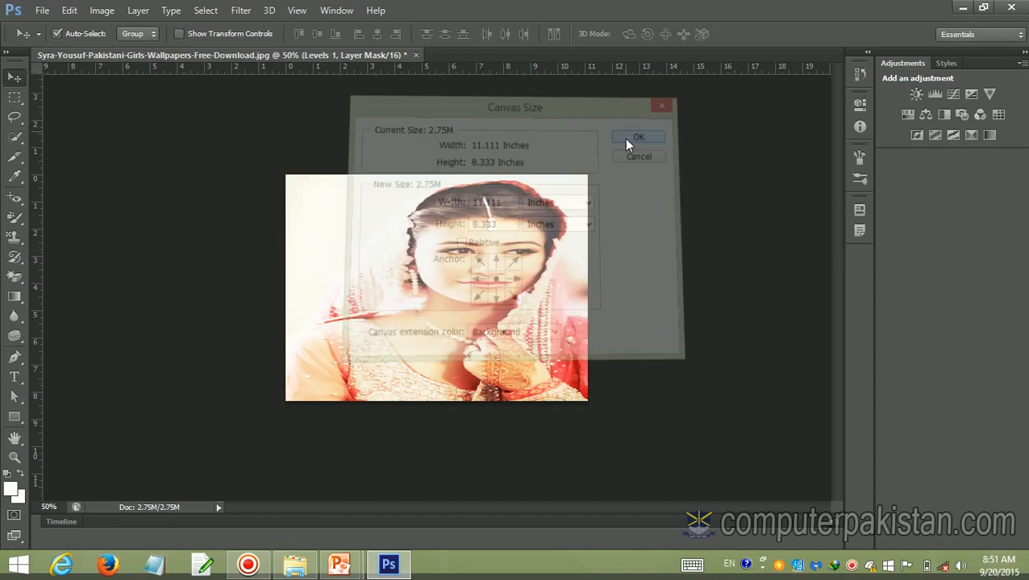
# Rotate the whole image 180°, followed by a further 90° counterclockwise rotation
pyautogui.click(102, 11)
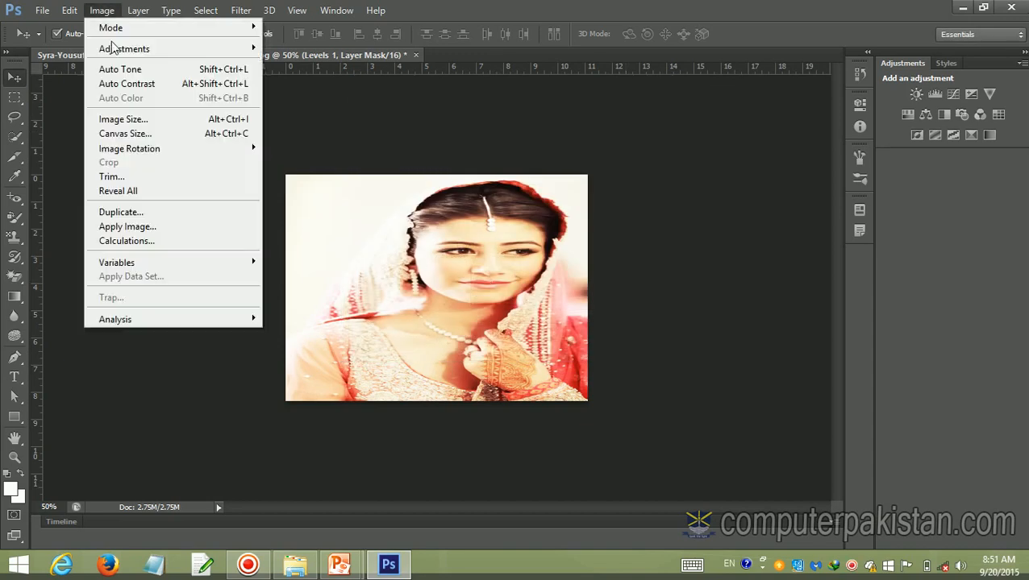
pyautogui.moveTo(131, 153)
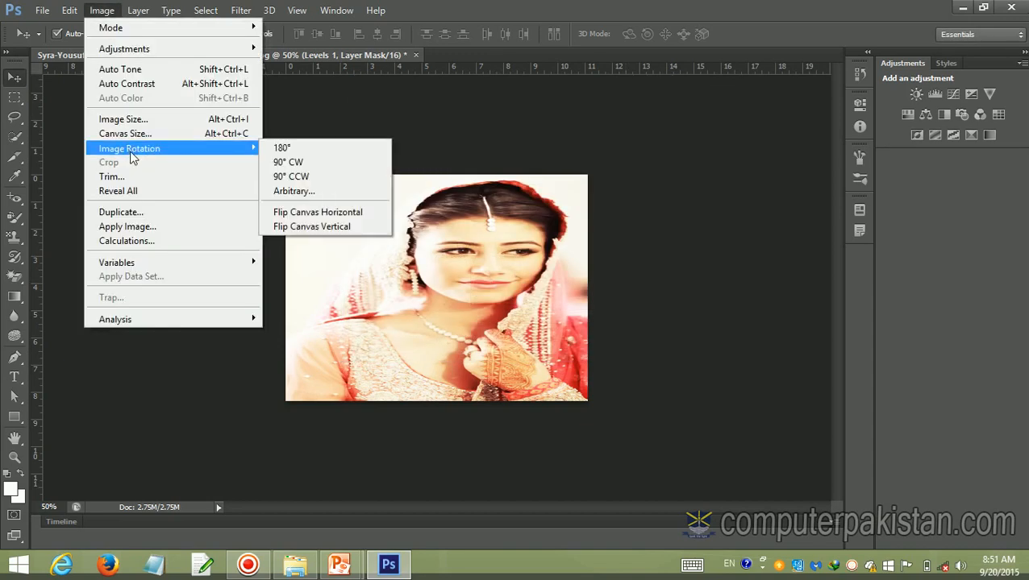
pyautogui.click(301, 151)
pyautogui.click(113, 13)
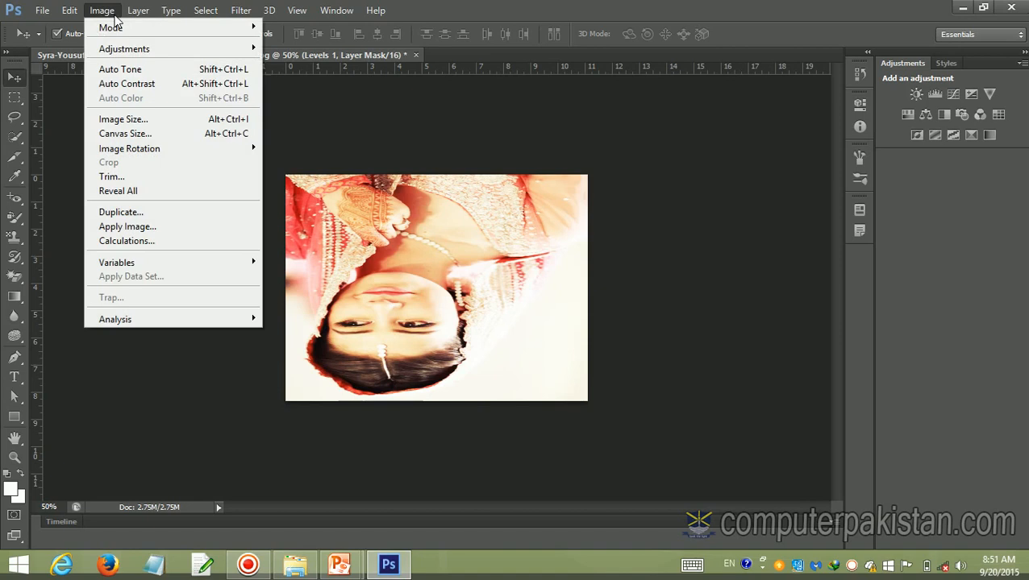
pyautogui.moveTo(165, 149)
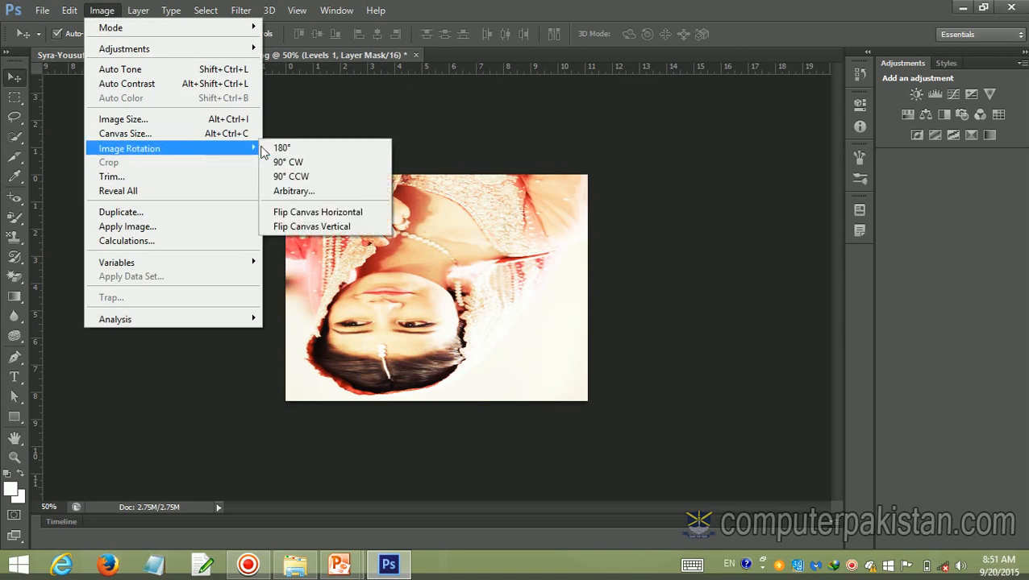
pyautogui.click(289, 176)
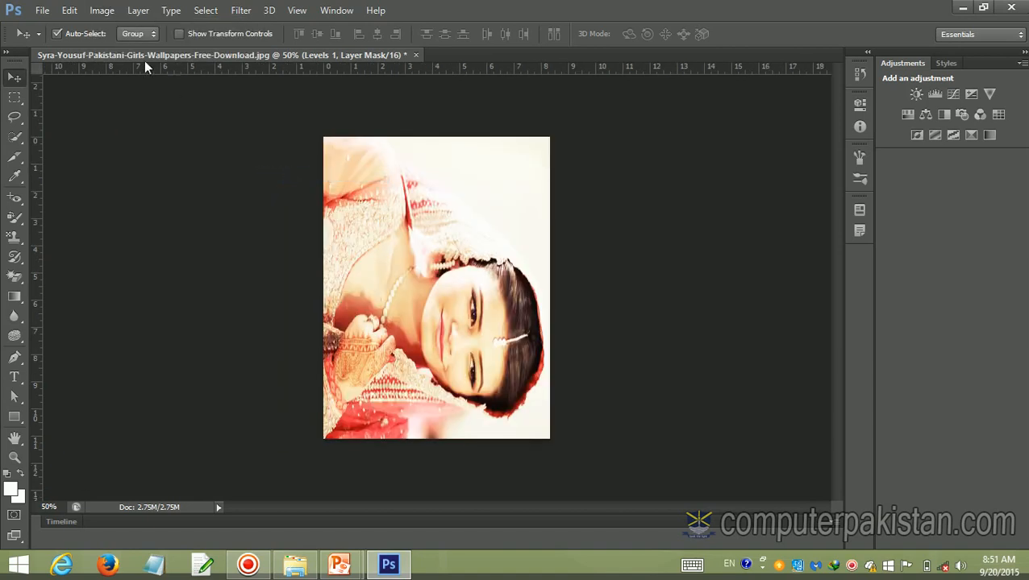
# Flip the canvas horizontally, and undo the flip together with both image rotations
pyautogui.click(114, 14)
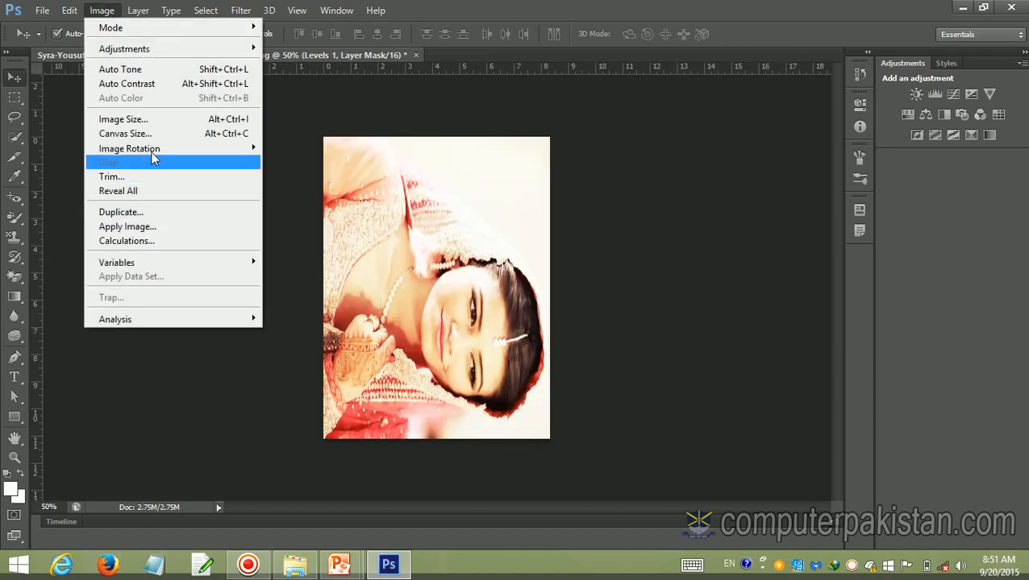
pyautogui.moveTo(170, 149)
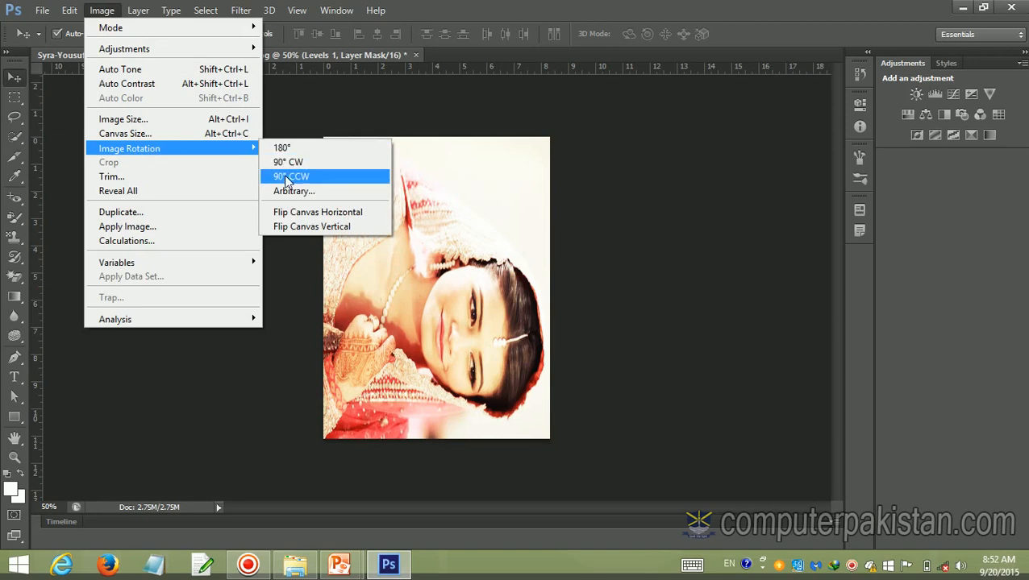
pyautogui.click(295, 214)
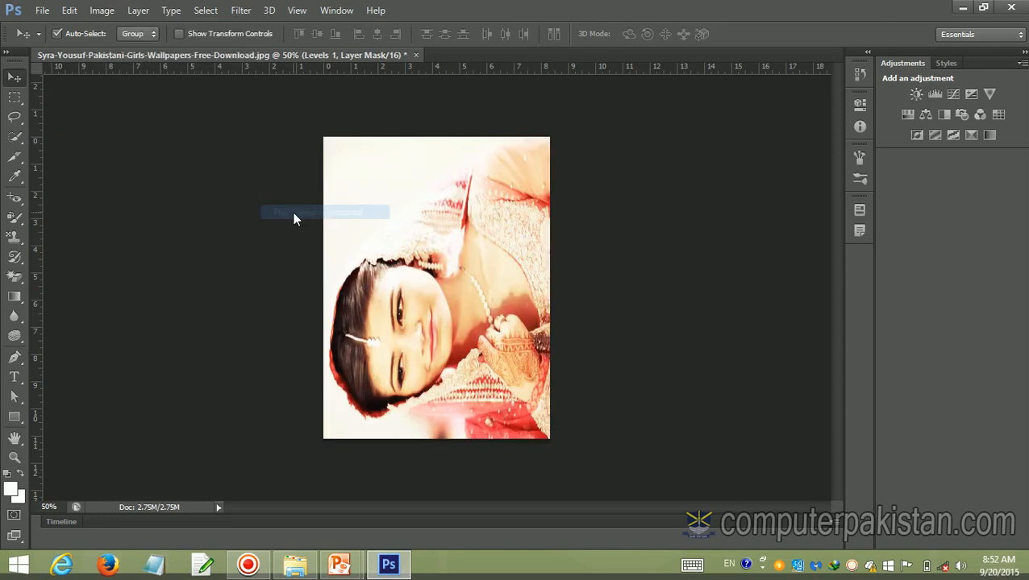
pyautogui.click(98, 10)
pyautogui.click(666, 179)
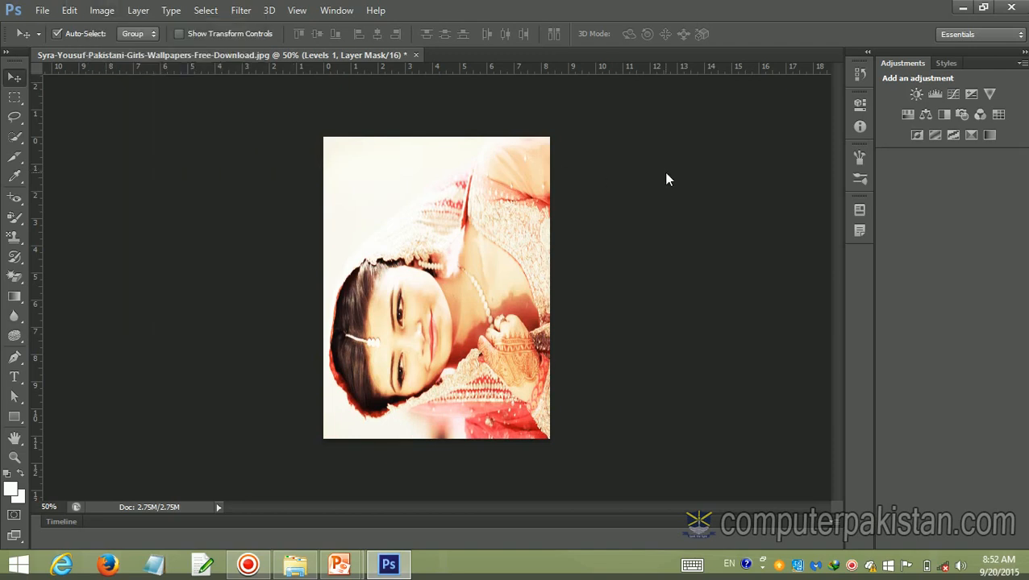
pyautogui.hotkey('ctrl', 'alt', 'z')
pyautogui.hotkey('ctrl', 'alt', 'z')
pyautogui.hotkey('ctrl', 'alt', 'z')
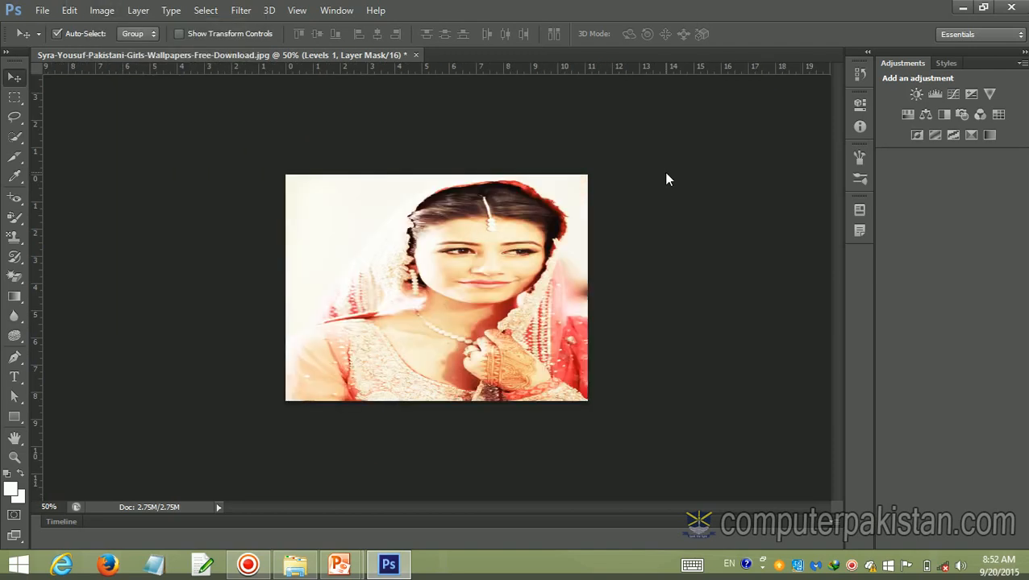
# Trim the image on all four sides based on the top left pixel color, and reactivate the Move tool
pyautogui.click(105, 11)
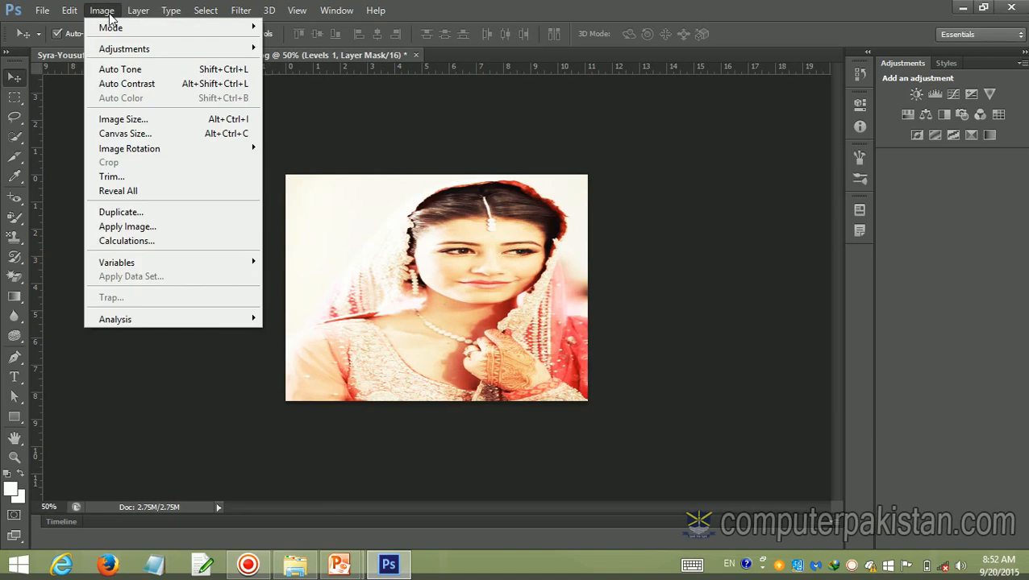
pyautogui.click(121, 177)
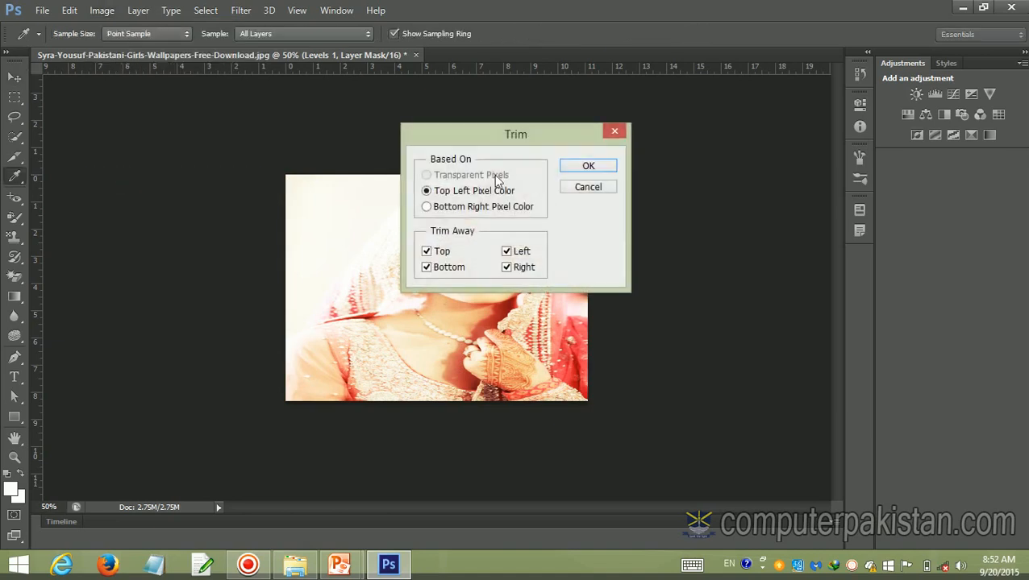
pyautogui.click(585, 168)
pyautogui.press('v')
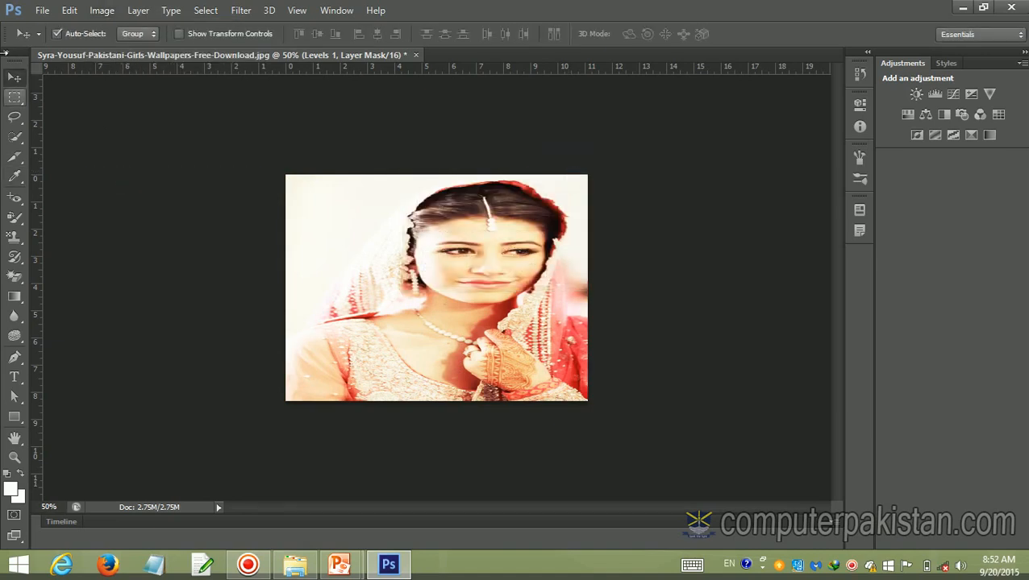
# Apply Reveal All to the image, and duplicate the document under its suggested copy name with its layers kept unmerged
pyautogui.click(105, 9)
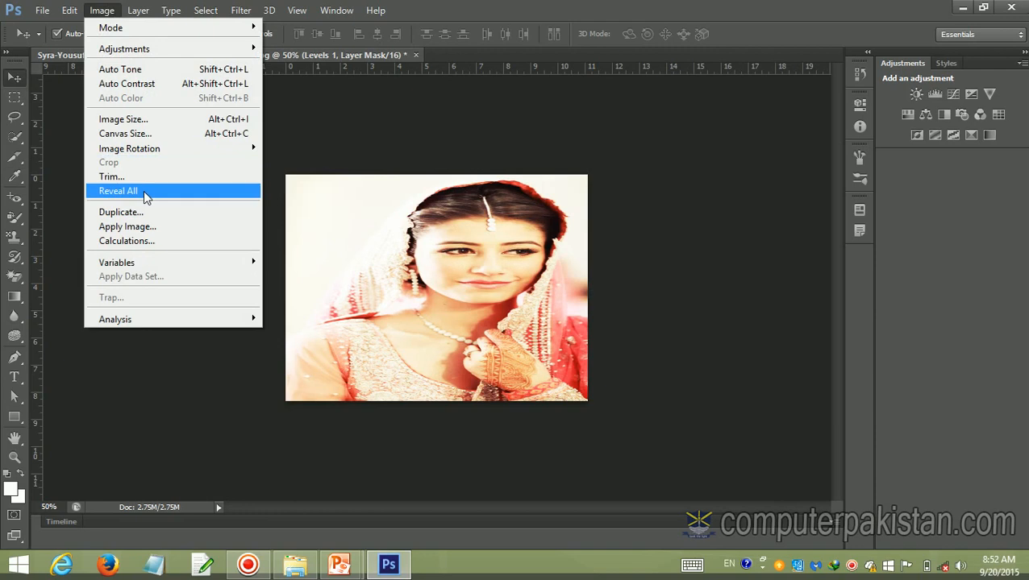
pyautogui.click(144, 196)
pyautogui.click(101, 9)
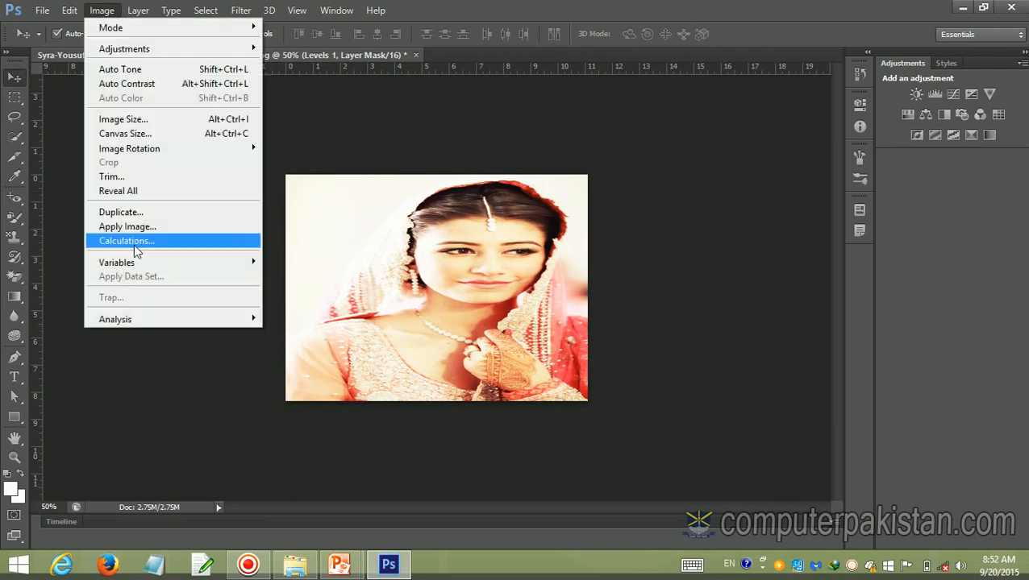
pyautogui.click(131, 213)
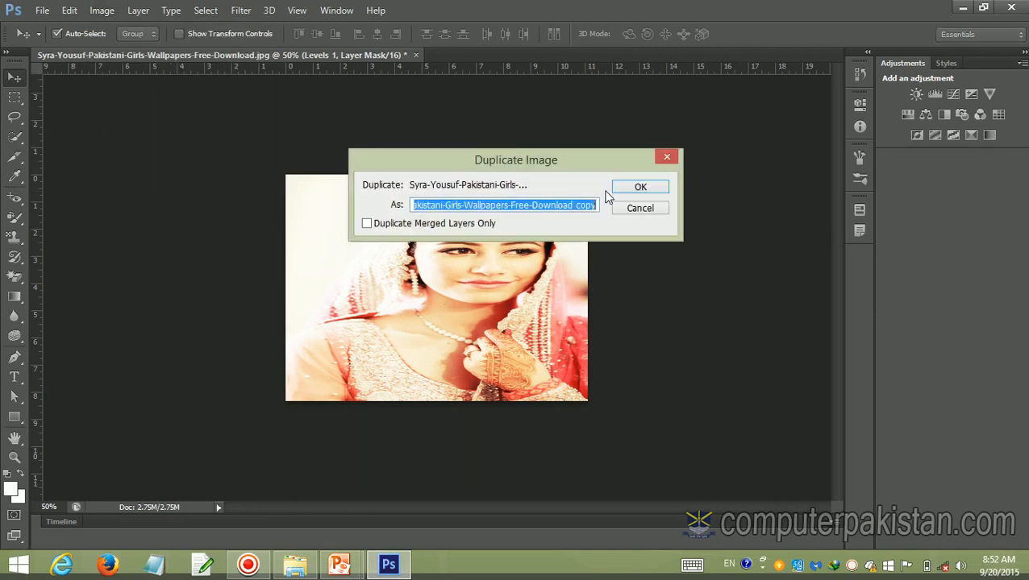
pyautogui.click(621, 192)
pyautogui.click(621, 192)
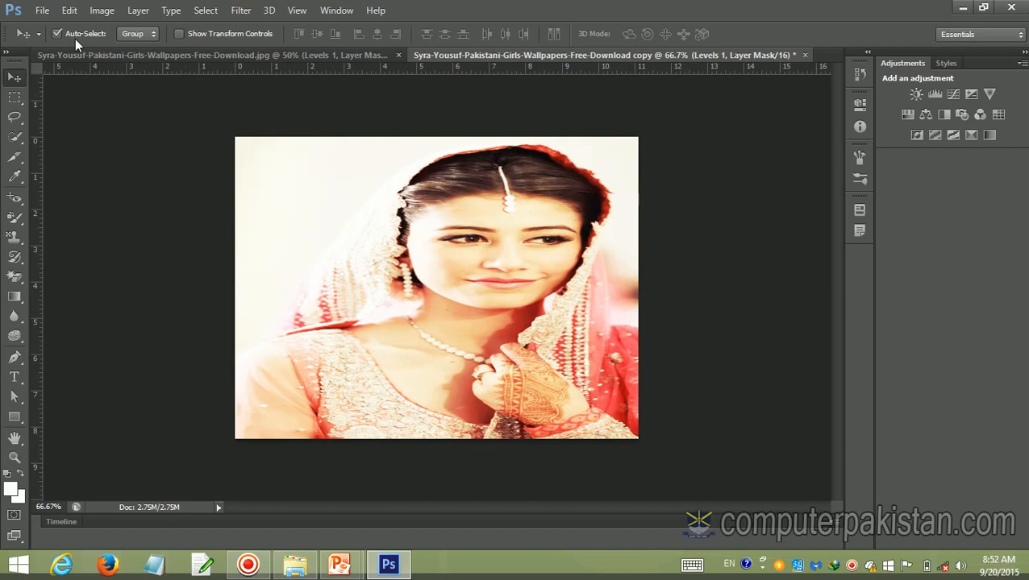
# Compare the original document with its duplicate by switching between them, ending on the copy
pyautogui.click(101, 12)
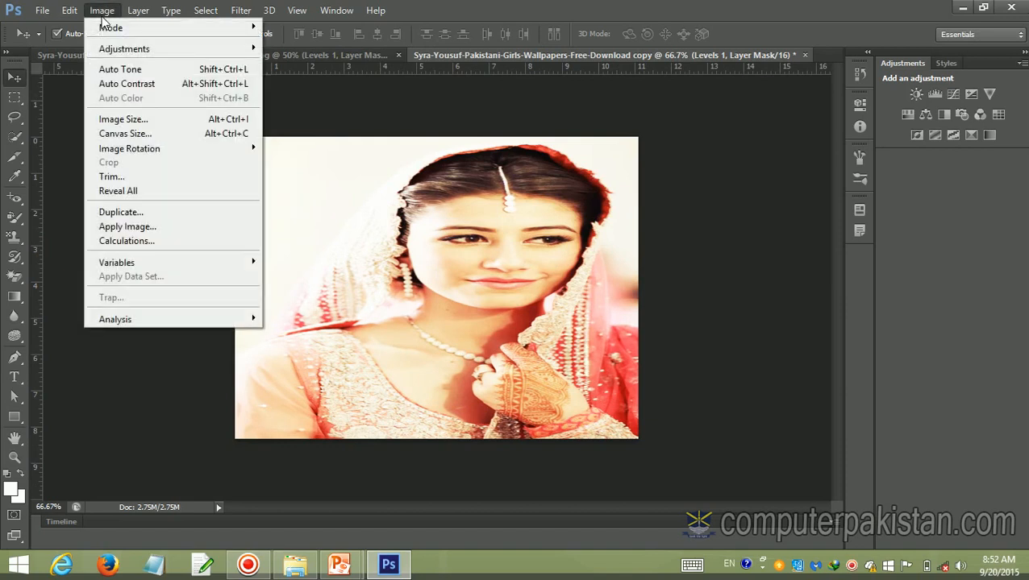
pyautogui.click(454, 53)
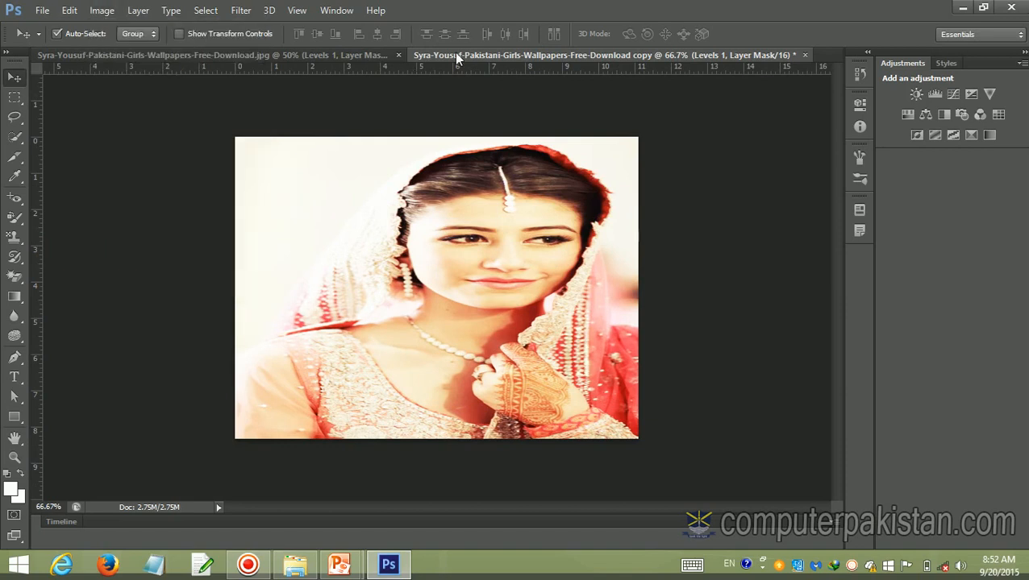
pyautogui.click(368, 53)
pyautogui.click(523, 55)
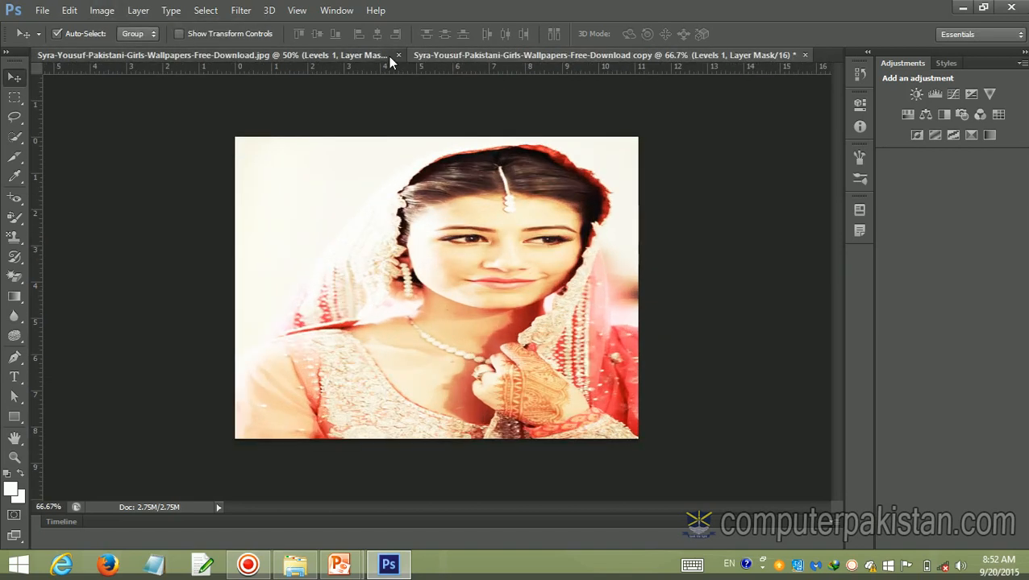
pyautogui.click(387, 57)
pyautogui.click(498, 56)
# Apply the merged RGB image to the copy's layer mask with Multiply blending at 100% opacity, and reactivate the Move tool
pyautogui.click(93, 12)
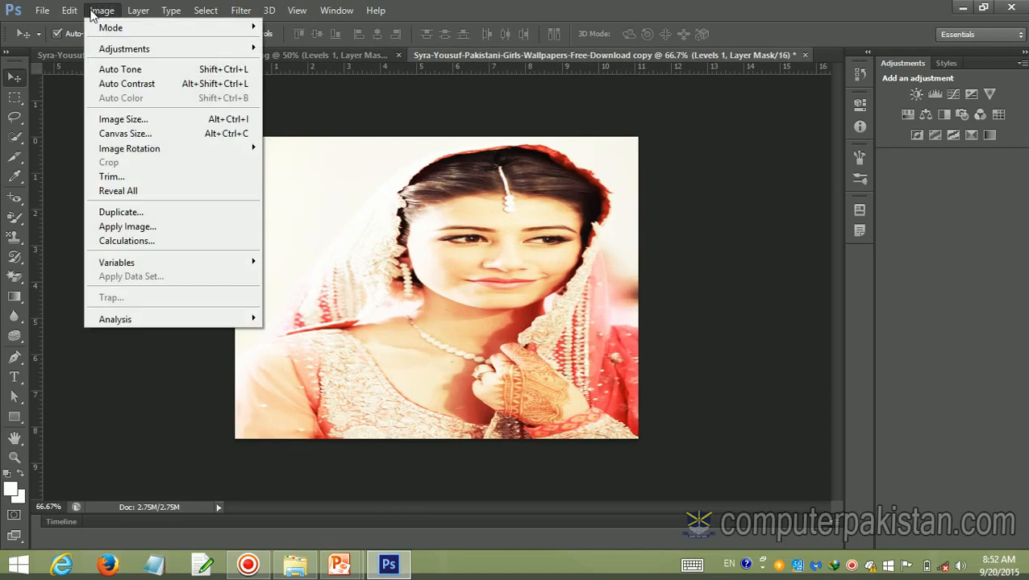
pyautogui.click(137, 229)
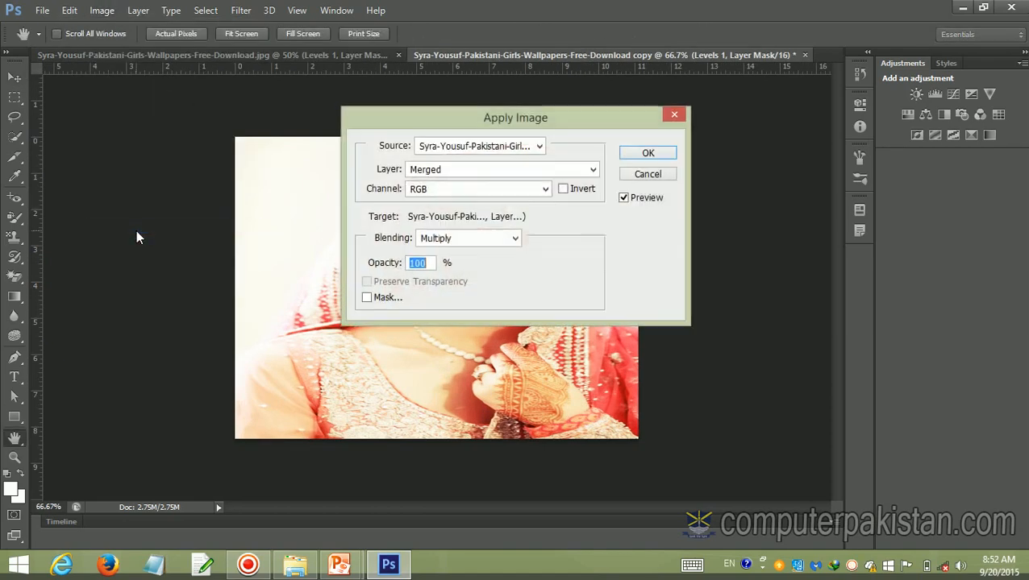
pyautogui.click(648, 154)
pyautogui.press('v')
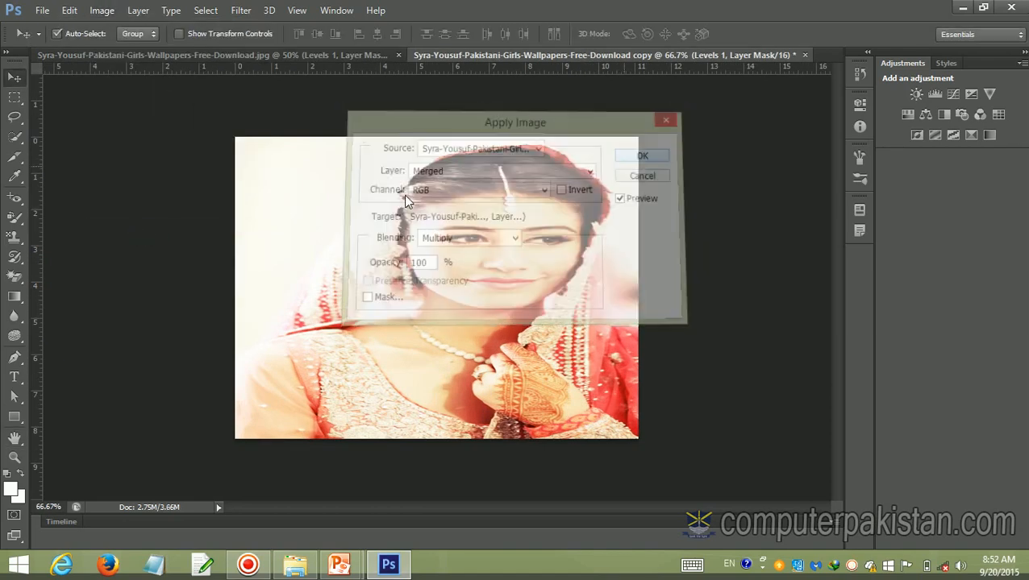
# Examine the variable definition settings for the Levels 1 layer, accepting them without assigning a visibility variable
pyautogui.click(97, 12)
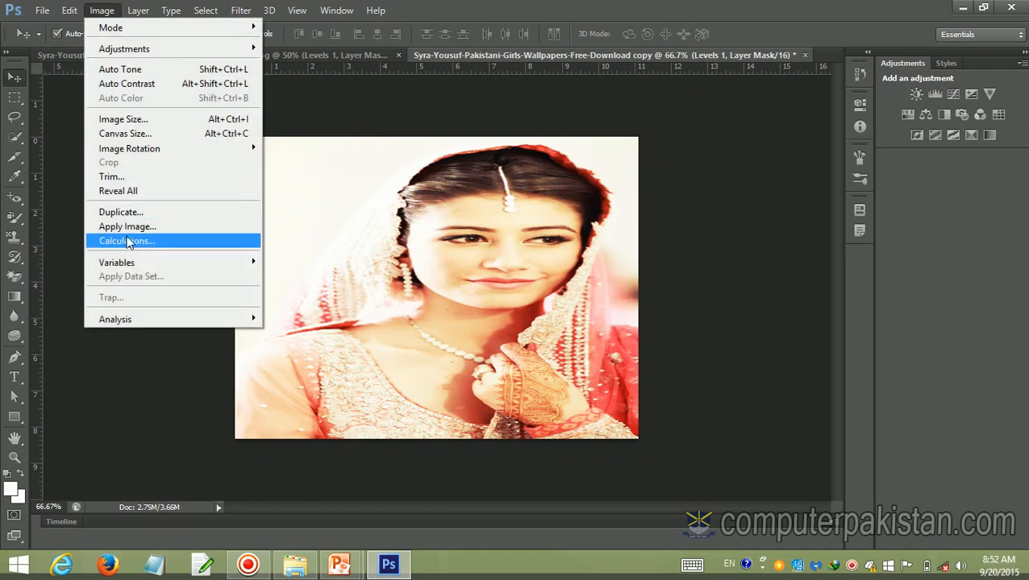
pyautogui.moveTo(127, 262)
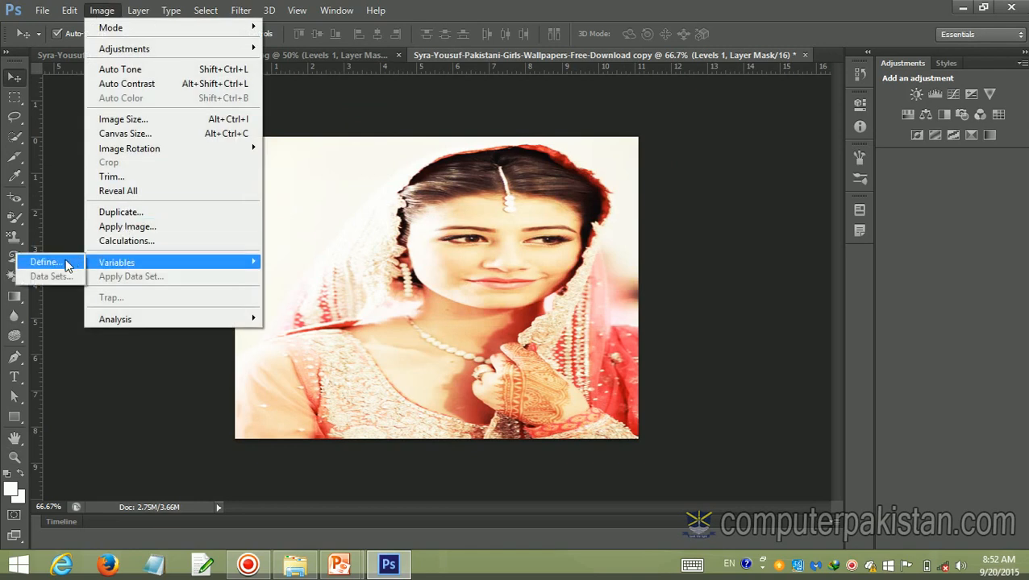
pyautogui.click(65, 259)
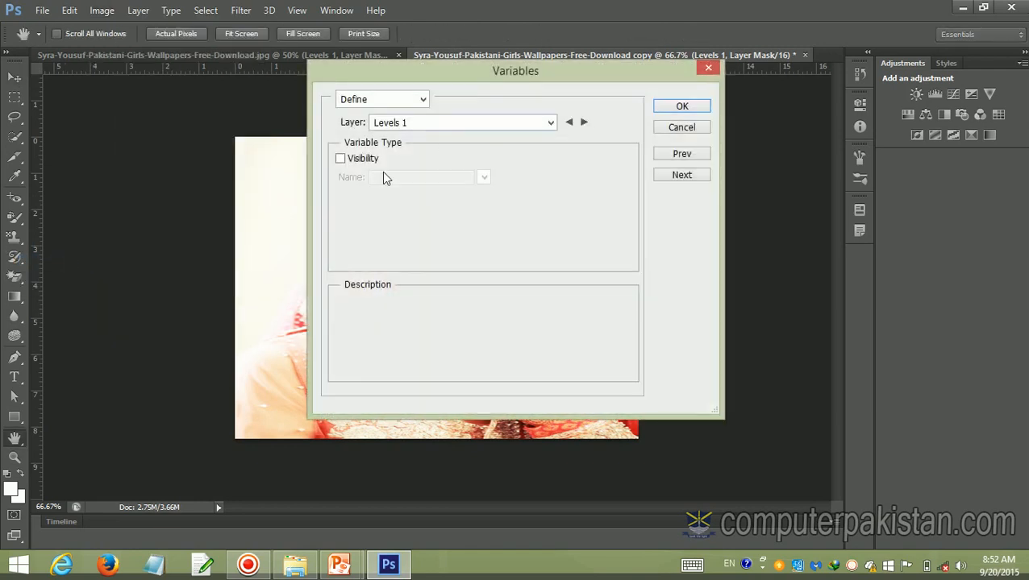
pyautogui.click(693, 111)
# Review the image analysis commands and activate the Ruler tool for the duplicated portrait
pyautogui.click(101, 11)
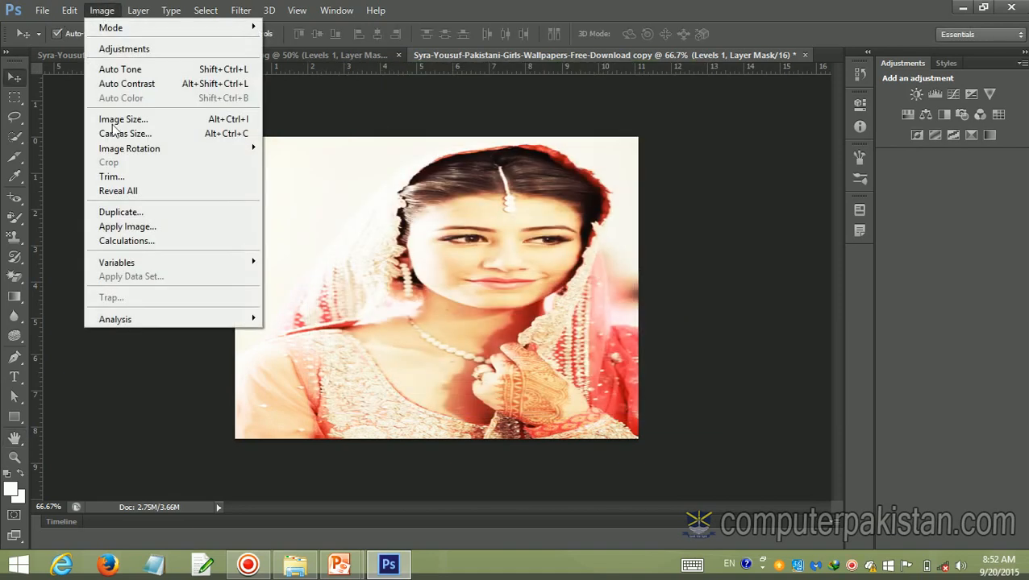
pyautogui.moveTo(147, 322)
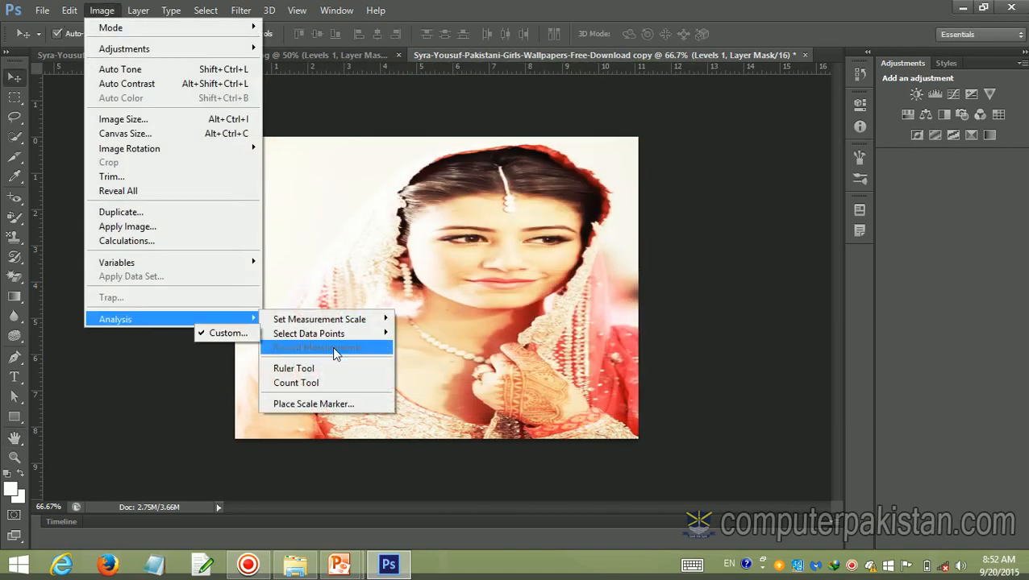
pyautogui.click(333, 371)
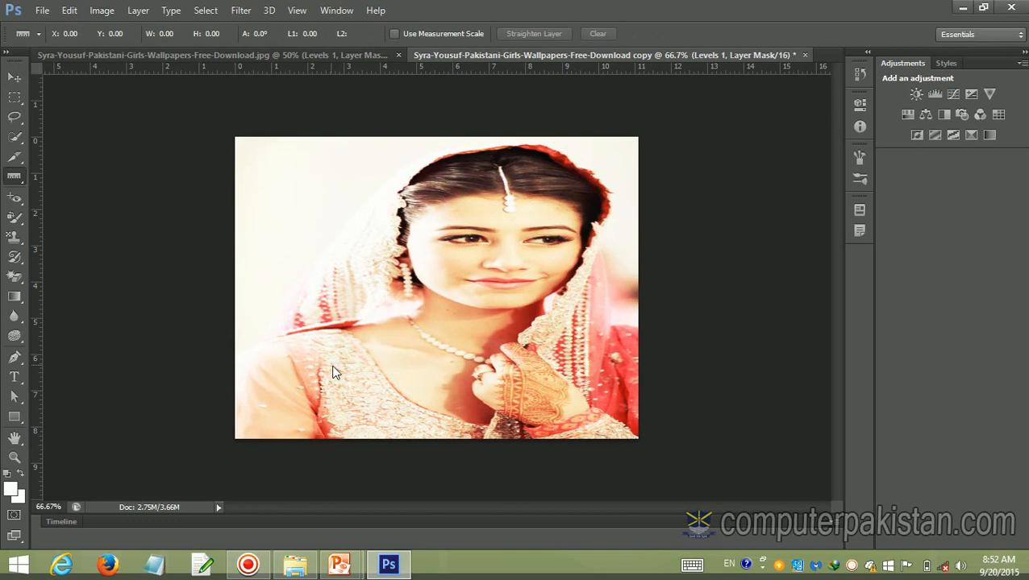